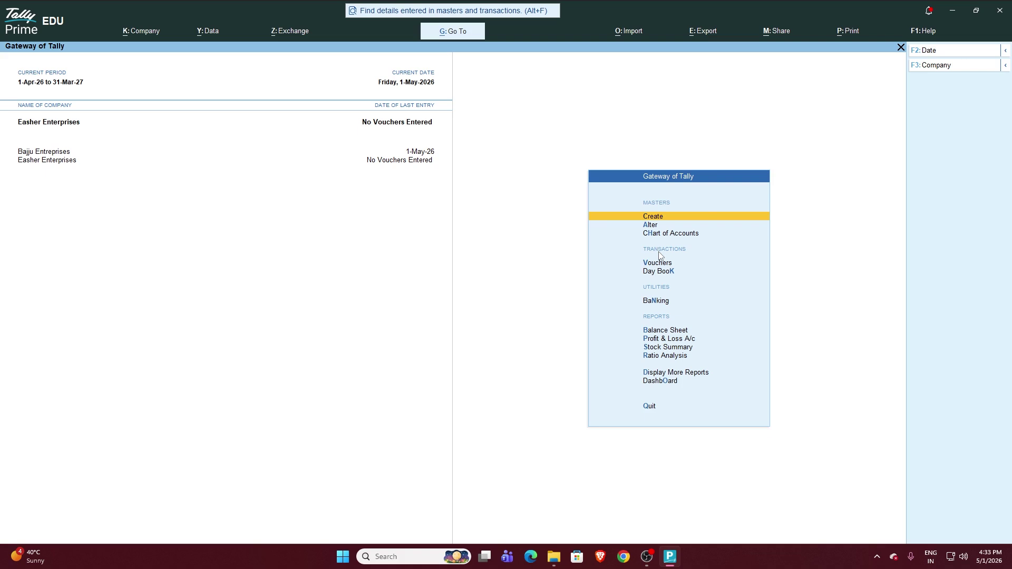
Step: Open the form for creating a new ledger among the accounting masters
key("Down")
key("Down")
key("Up")
key("Up")
key("Return")
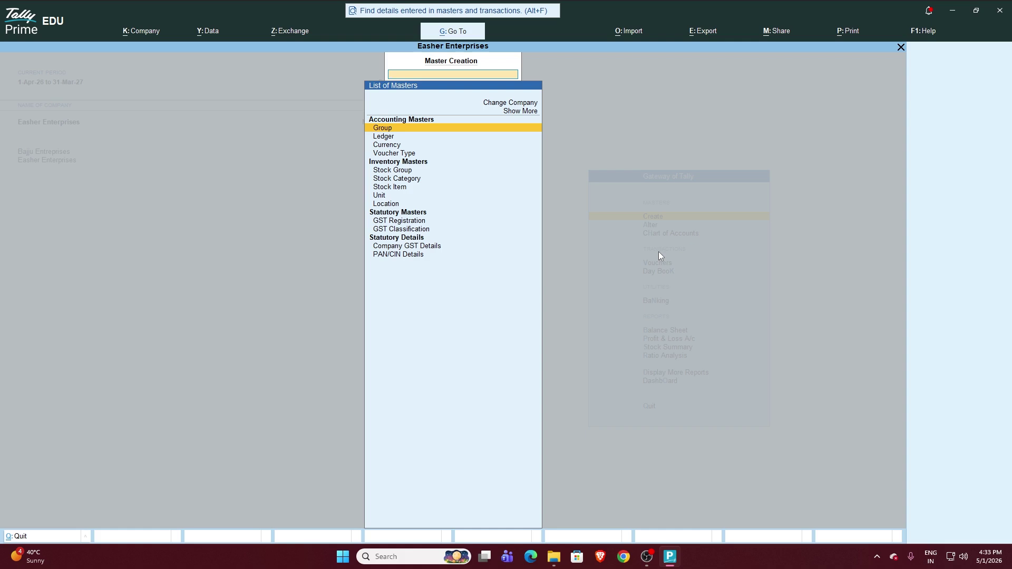
key("Down")
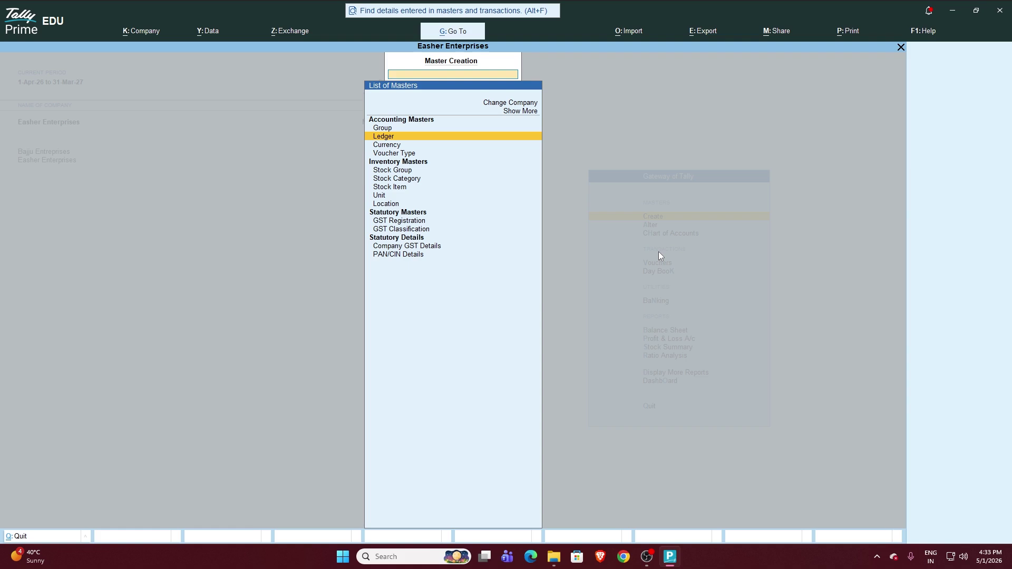
key("Return")
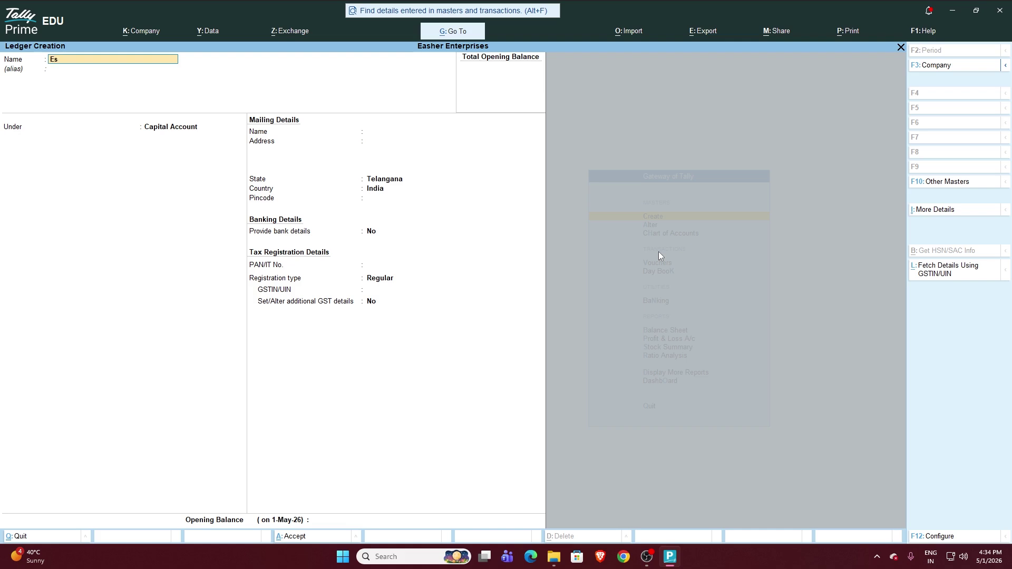
Step: Name the new ledger as the owner's Capital A/c, without an alias, and place it under the Capital Account group
type("ashjwa")
type("ar capital a")
type("/c")
key("Return")
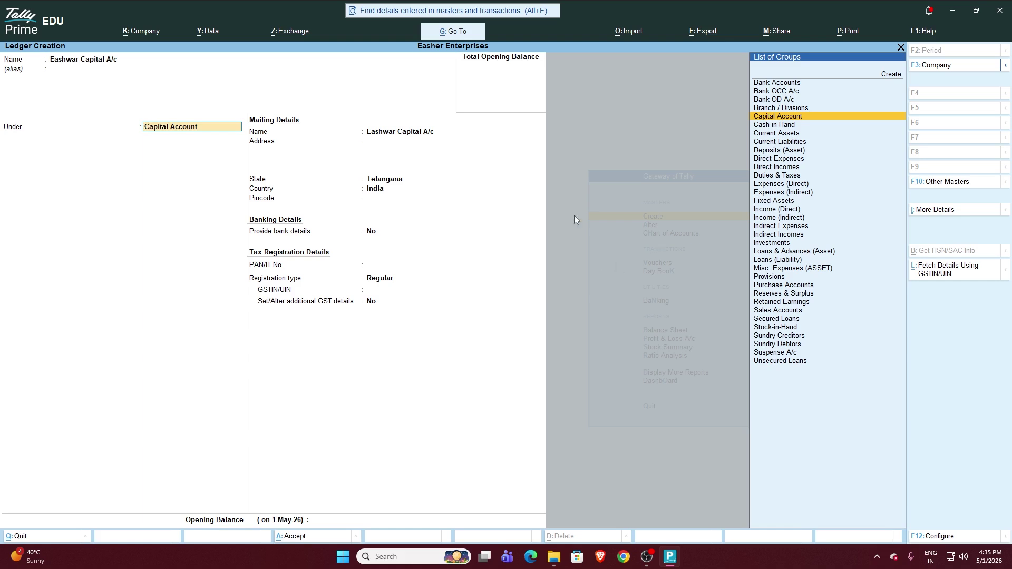
key("BackSpace")
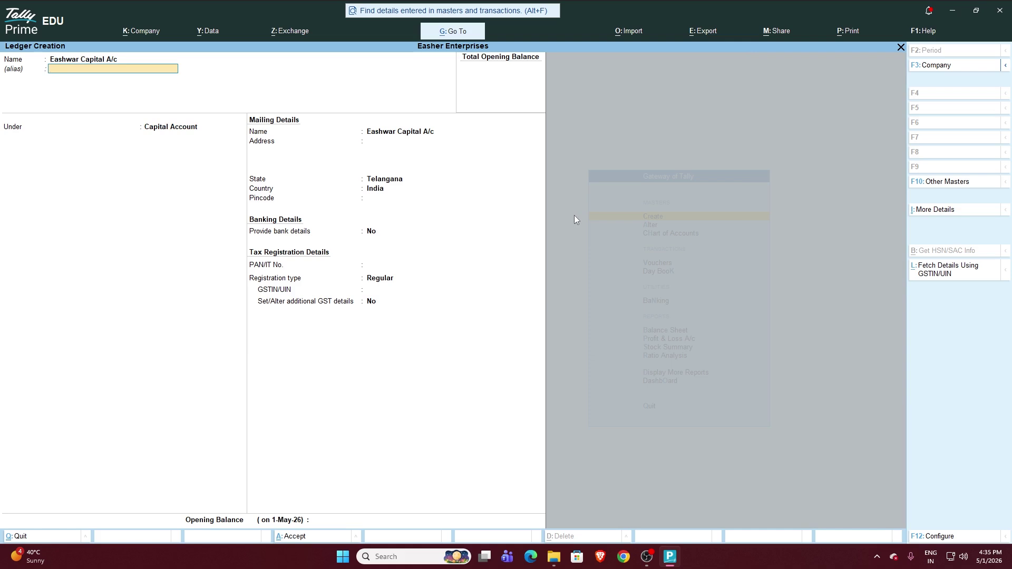
key("Return")
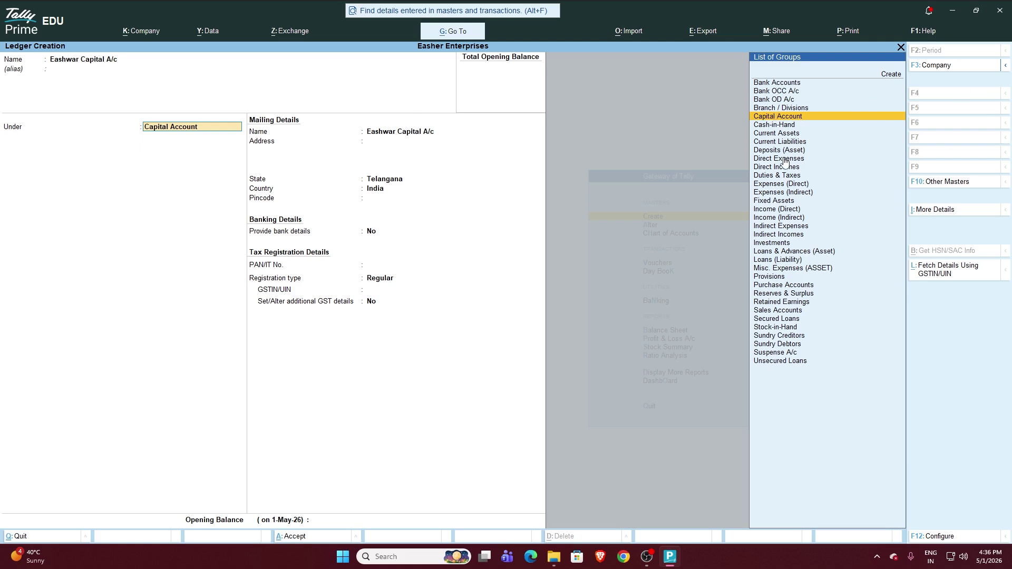
key("Up")
key("Down")
key("Return")
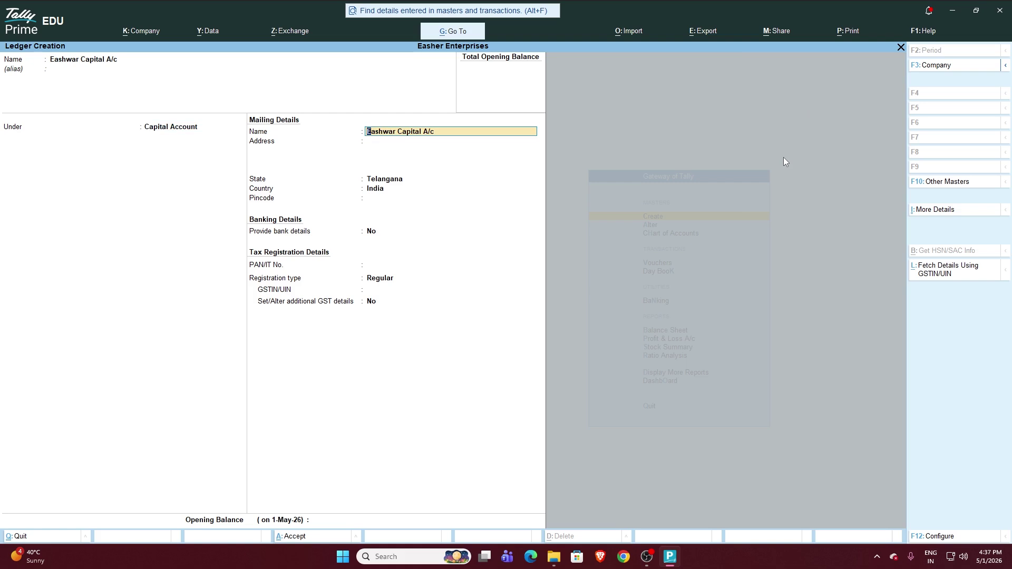
Step: Keep the capital ledger's default mailing and tax details, leave GSTIN and opening balance blank, and save it
key("Return")
key("Return")
key("Return")
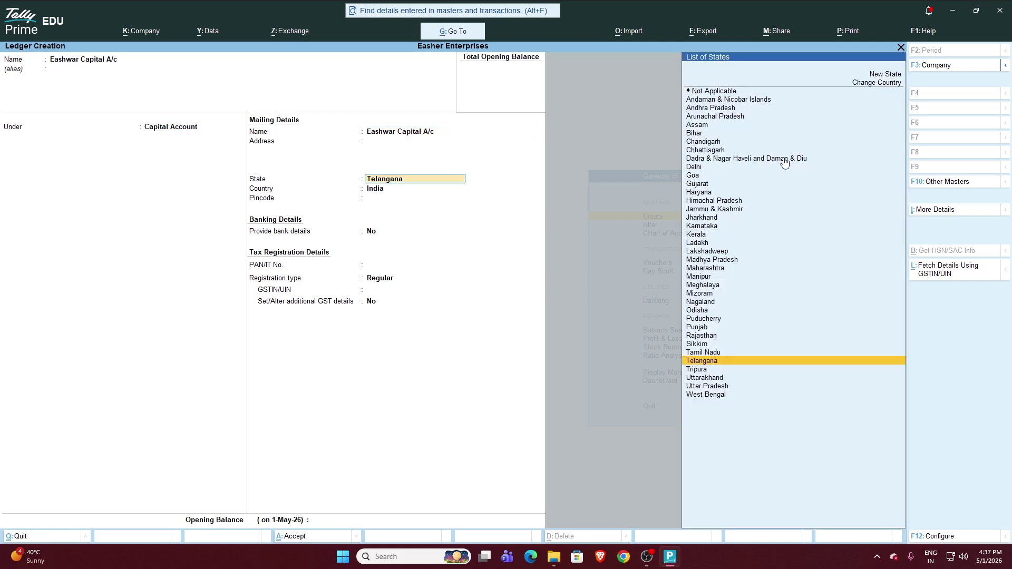
key("Return")
key("Return")
key("Return")
key("Return")
key("Return")
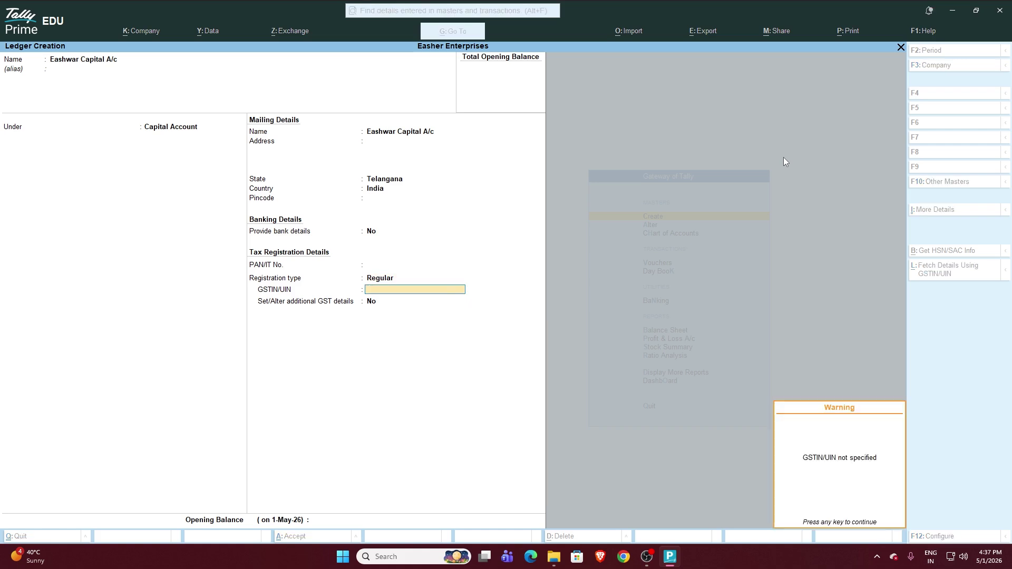
key("Return")
key("Return")
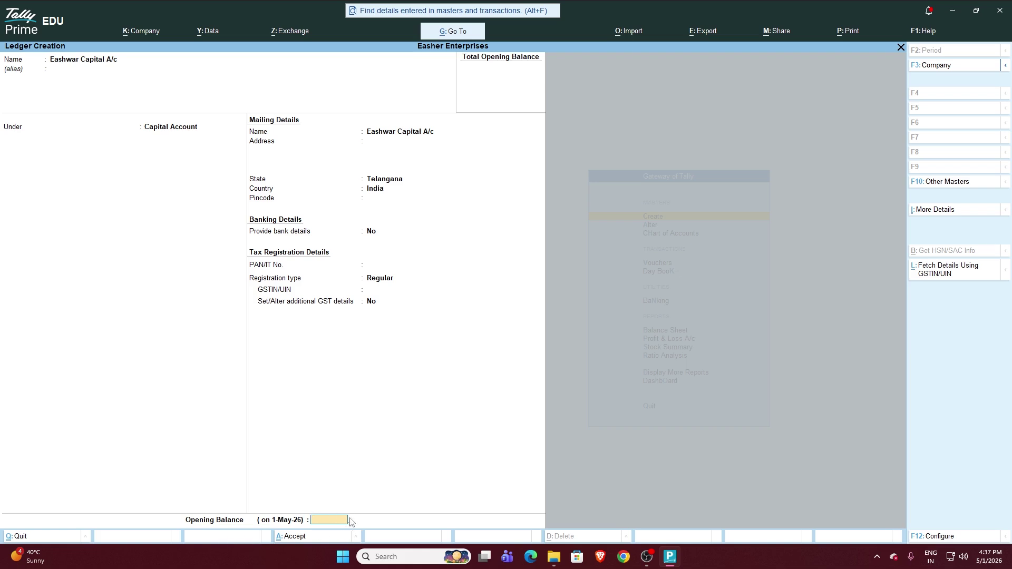
key("Return")
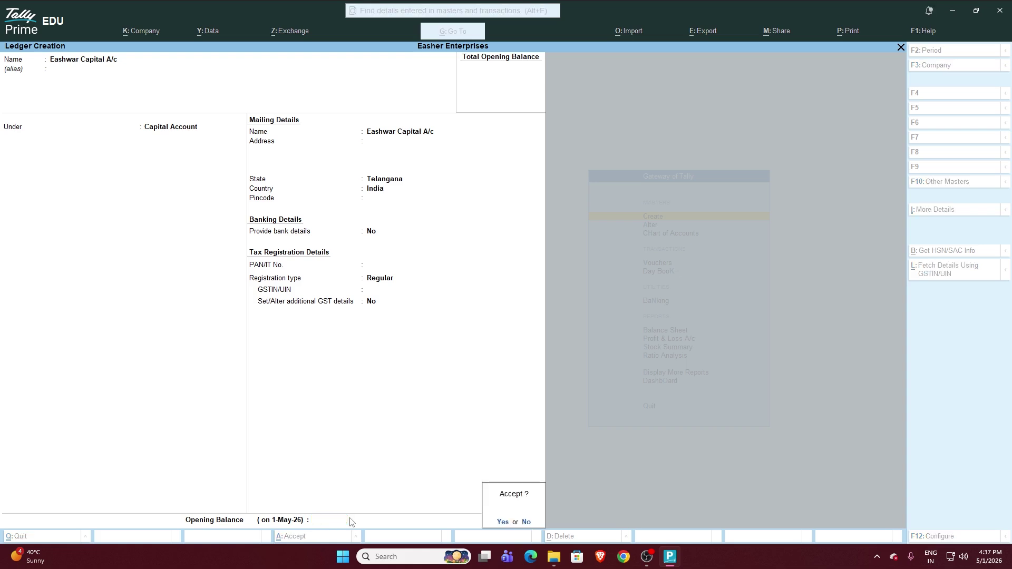
key("Return")
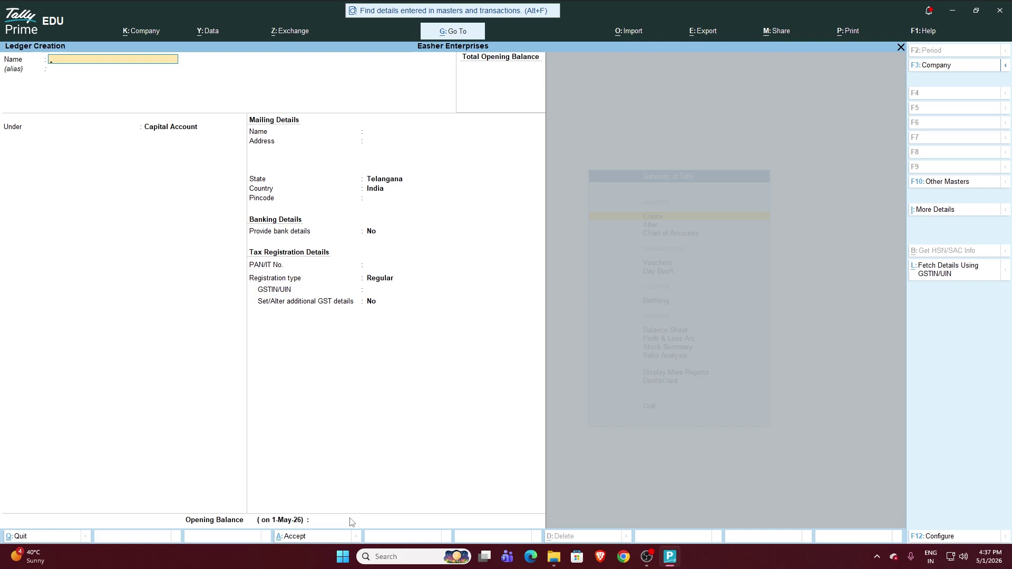
type("Cash")
key("Return")
type("c")
key("Return")
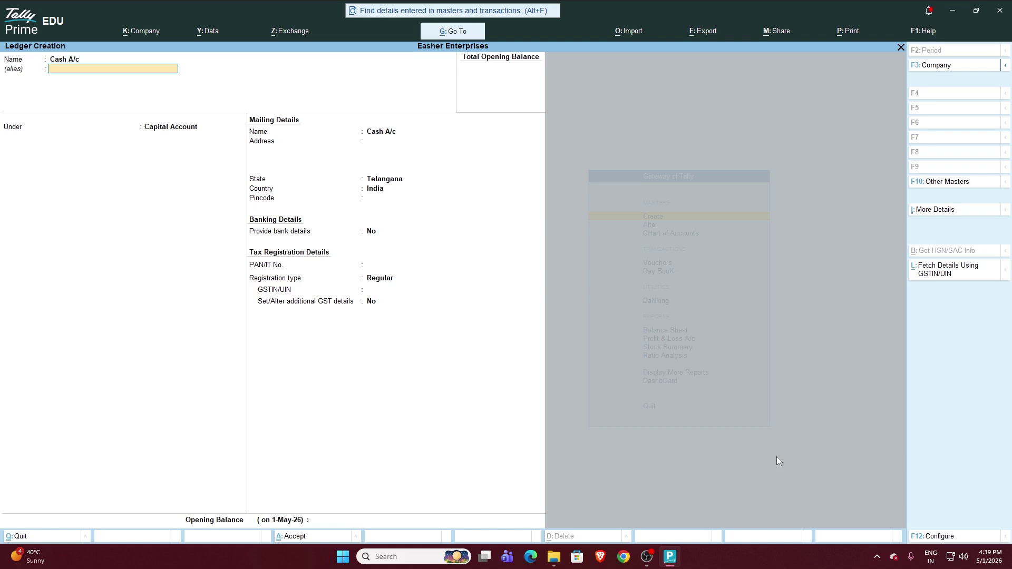
key("Return")
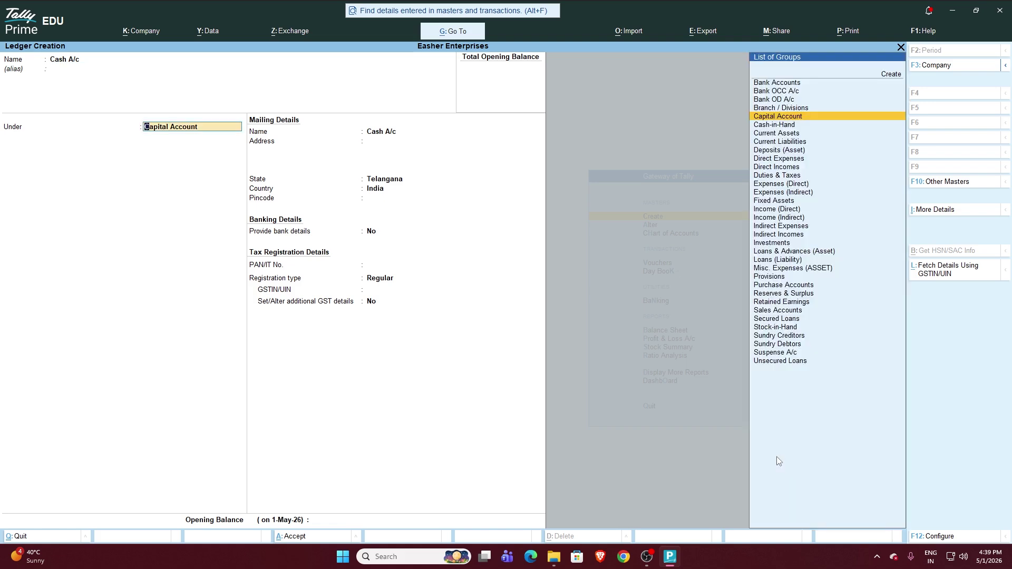
type("Cas")
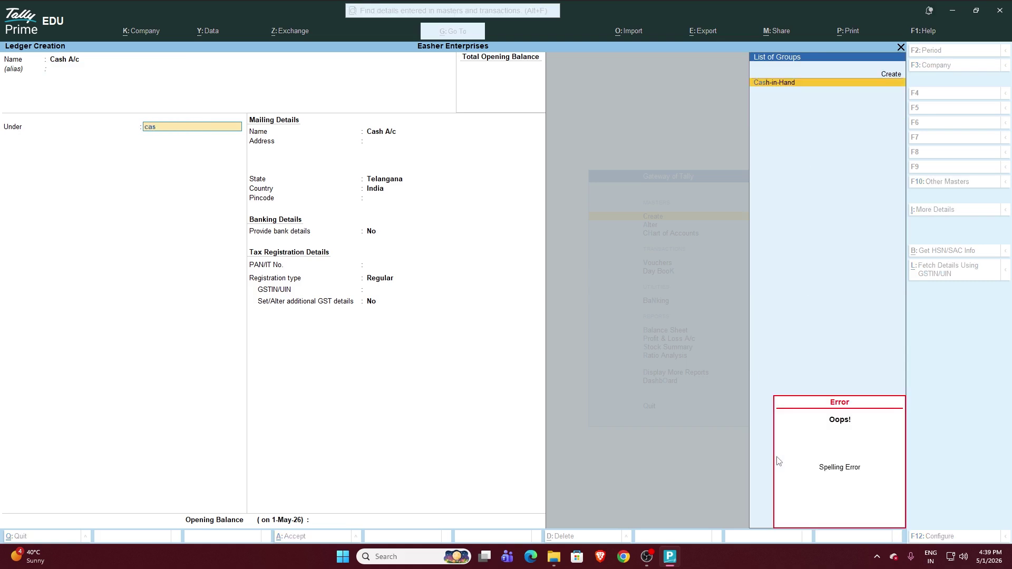
key("BackSpace")
key("BackSpace")
key("BackSpace")
key("BackSpace")
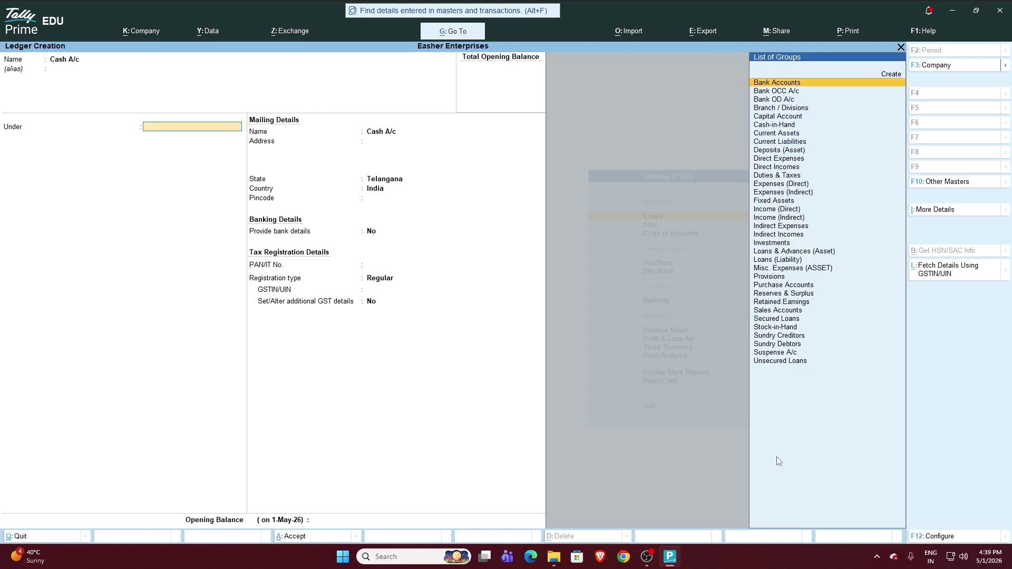
key("BackSpace")
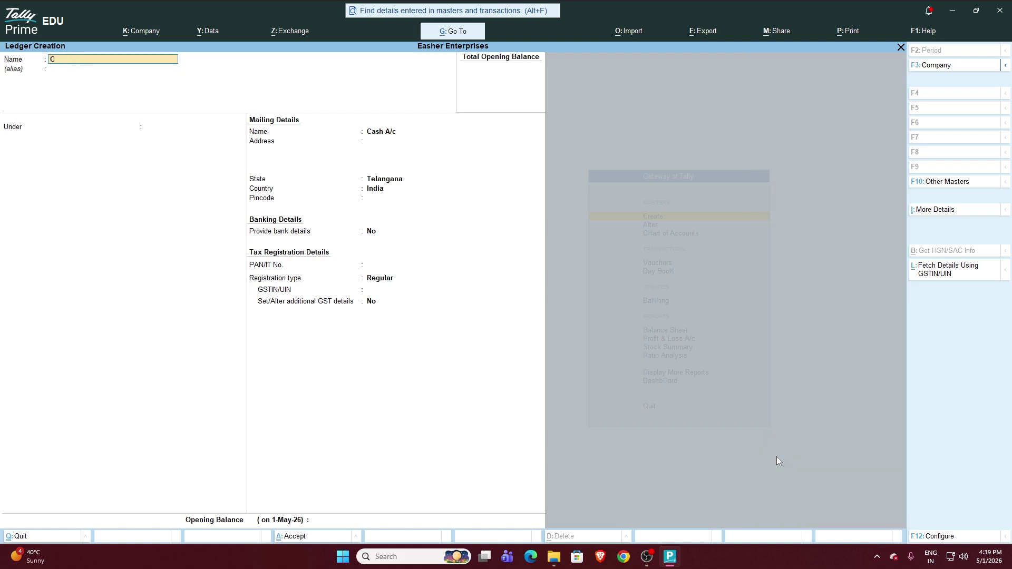
key("BackSpace")
Step: Name the new ledger SBI A/c and place it under the Bank Accounts group
type("SBI a/c")
key("Return")
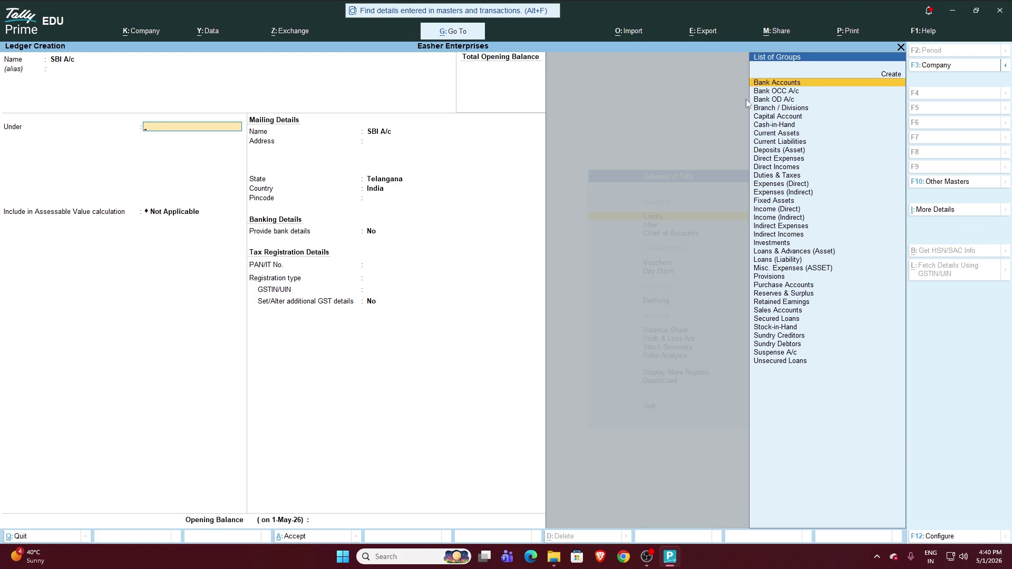
key("Return")
key("Return")
key("Return")
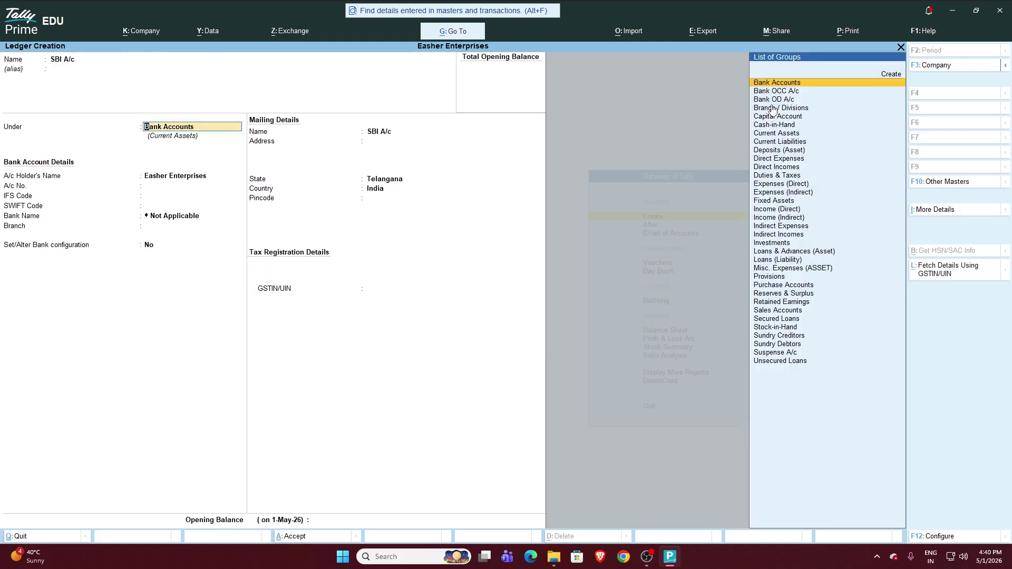
key("Return")
Step: Keep the default bank and mailing details for SBI A/c, leave GSTIN and opening balance blank, and save the ledger
key("Return")
key("Return")
key("Return")
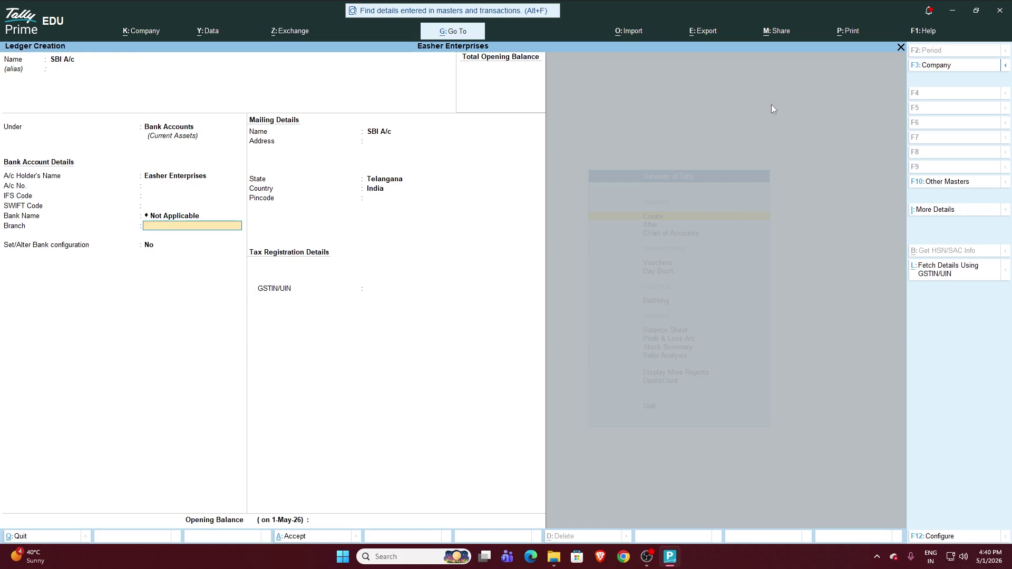
key("Return")
key("Return")
key("Return")
key("Return")
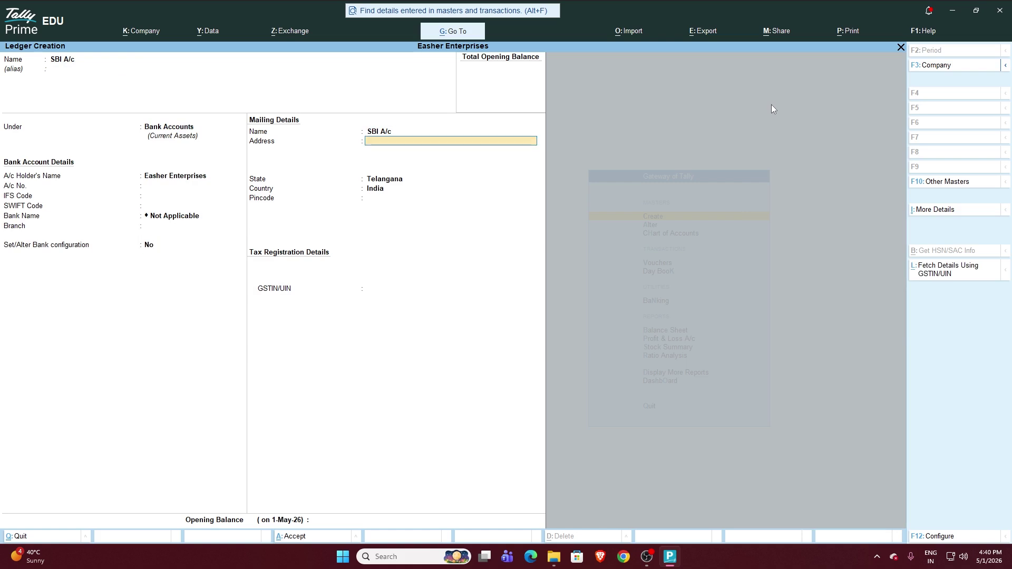
key("Return")
key("Return")
key("Return")
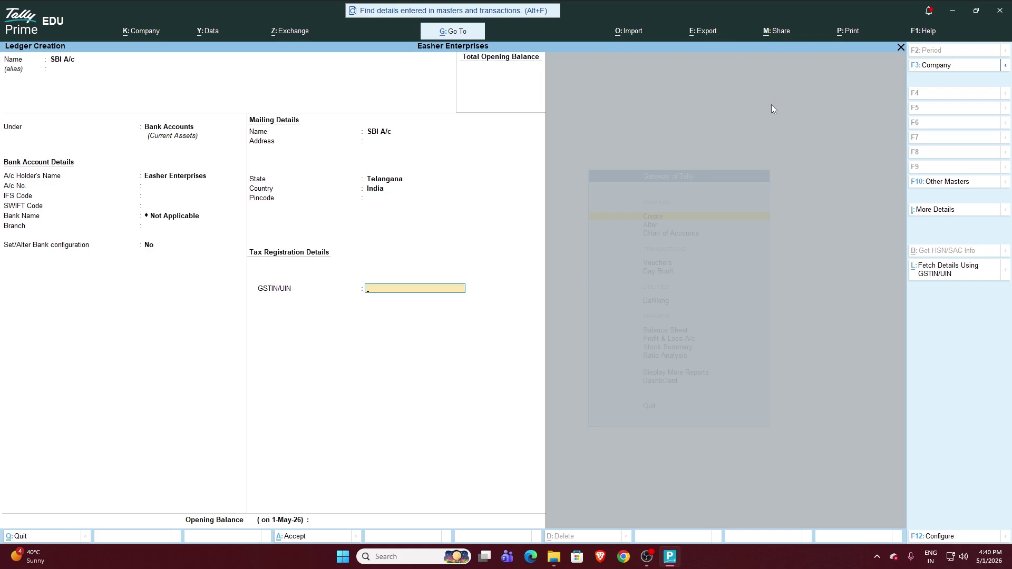
key("Return")
key("Return")
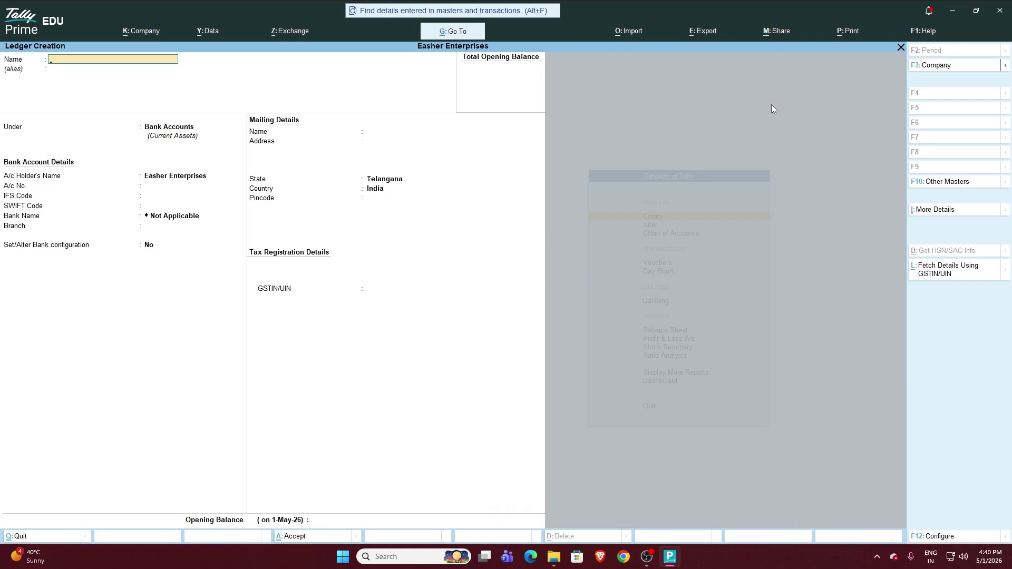
Step: Name the next ledger Andhara Bank A/c and keep it under the Bank Accounts group
type("Andhara Bank a/c")
key("Return")
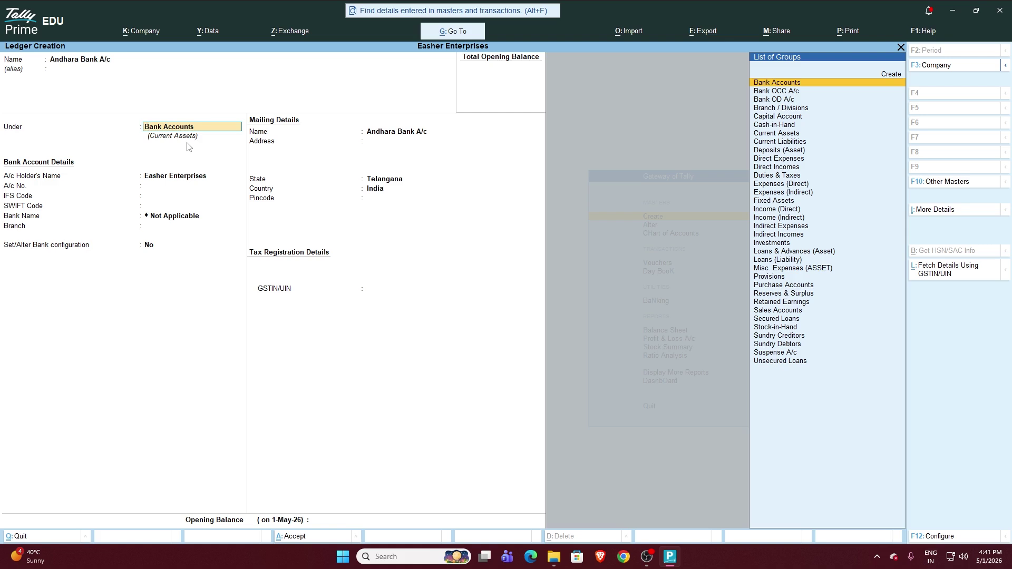
key("Return")
Step: Accept the default details for Andhara Bank A/c, leave its account number, GSTIN and opening balance blank, and save the ledger
key("Return")
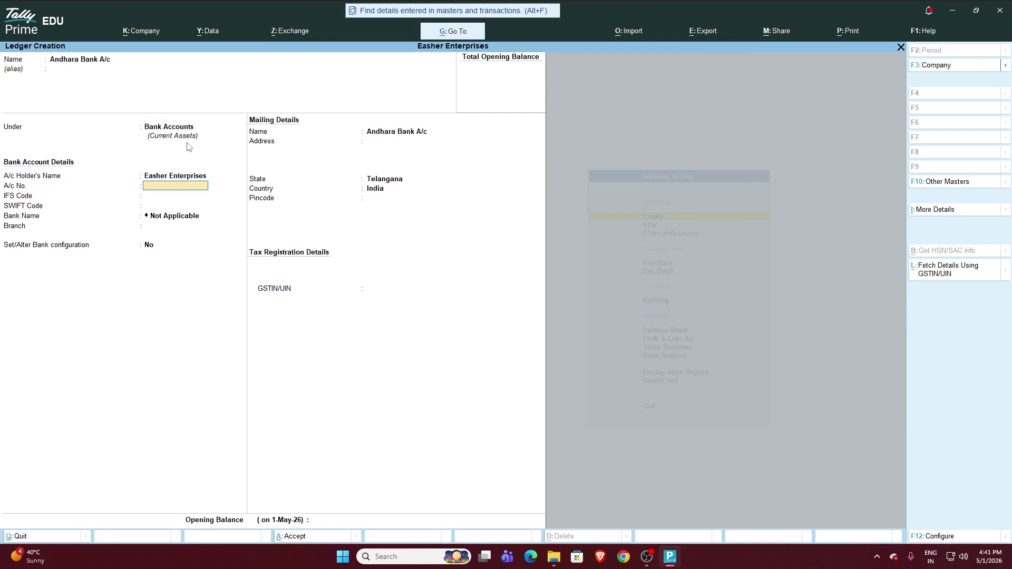
key("Return")
key("Return")
key("Return")
key("Return")
key("Return")
key("Return")
key("Return")
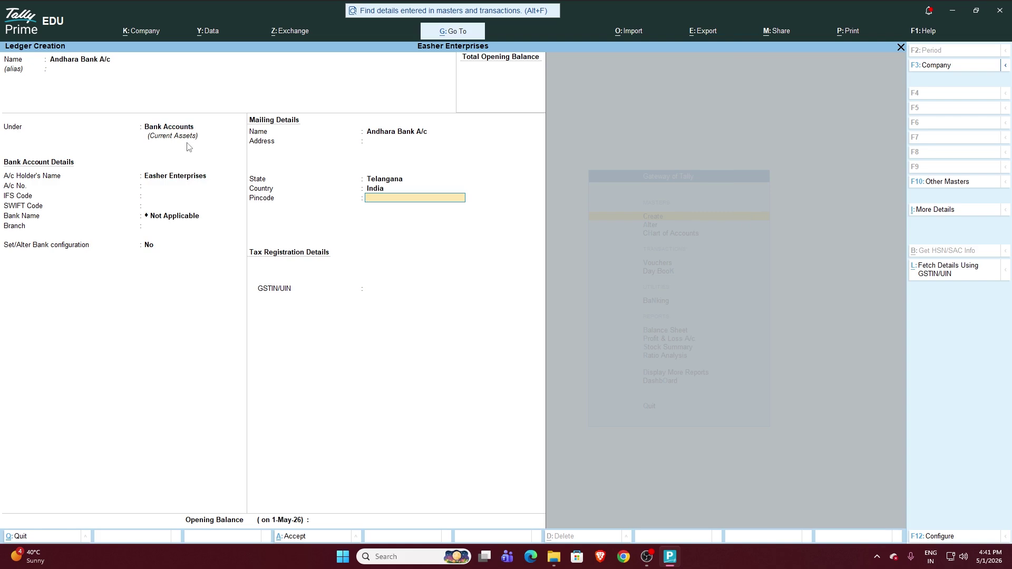
key("Return")
key("Return")
key("Return")
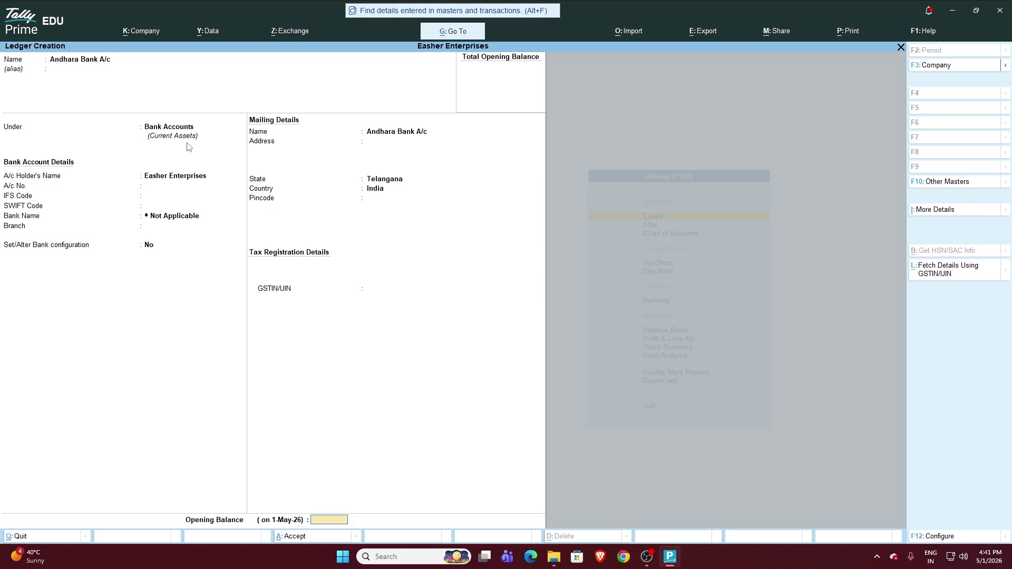
key("Return")
key("Return")
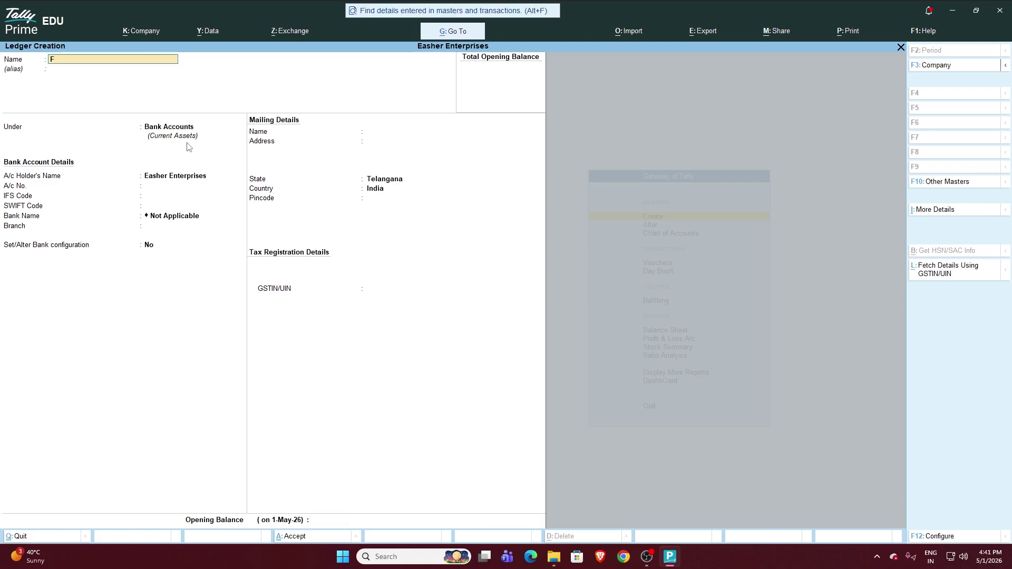
Step: Name the next ledger Furniture A/c and place it under the Fixed Assets group
type("Furniture a/c")
key("Return")
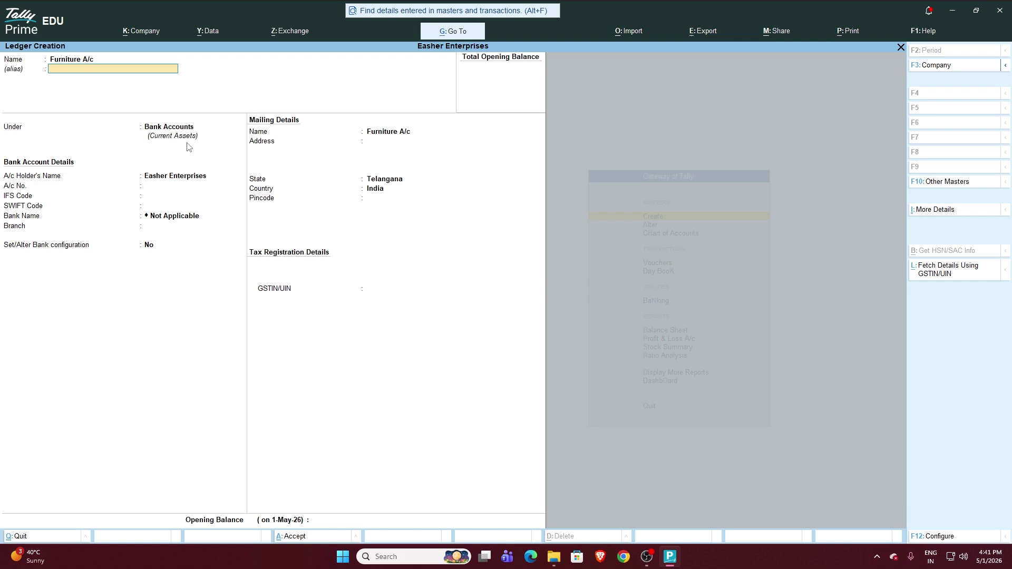
key("Return")
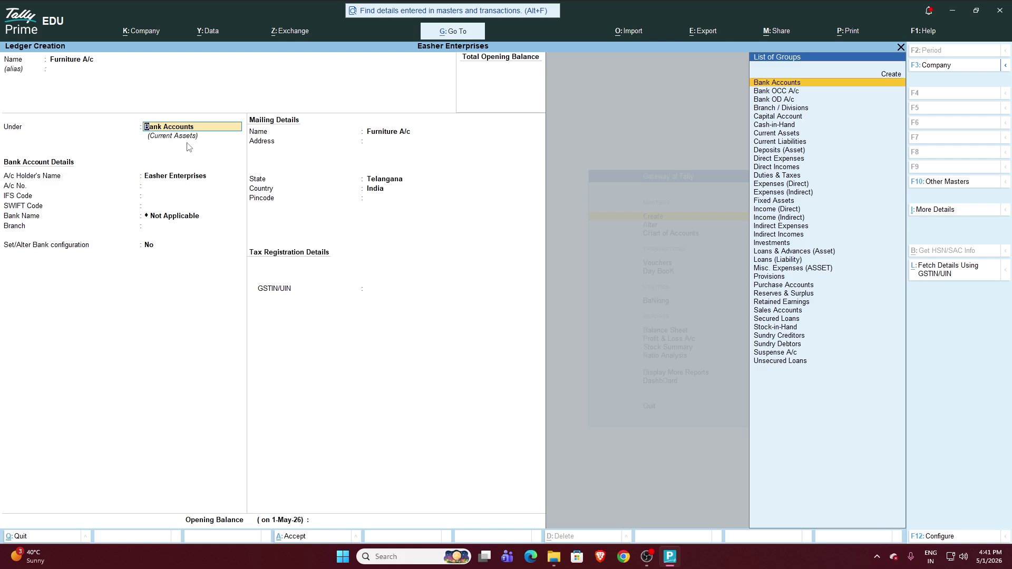
type("Fi")
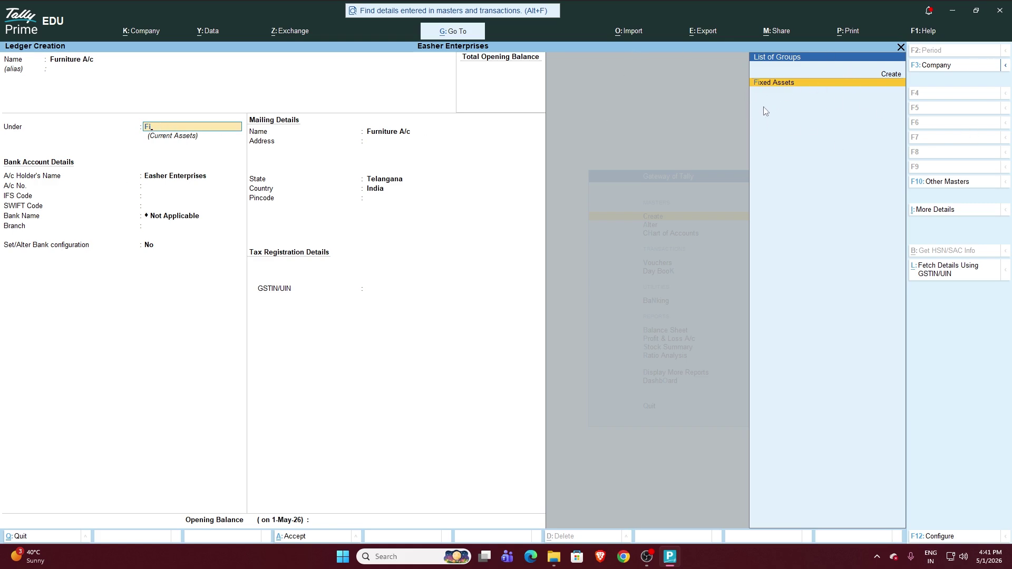
key("Return")
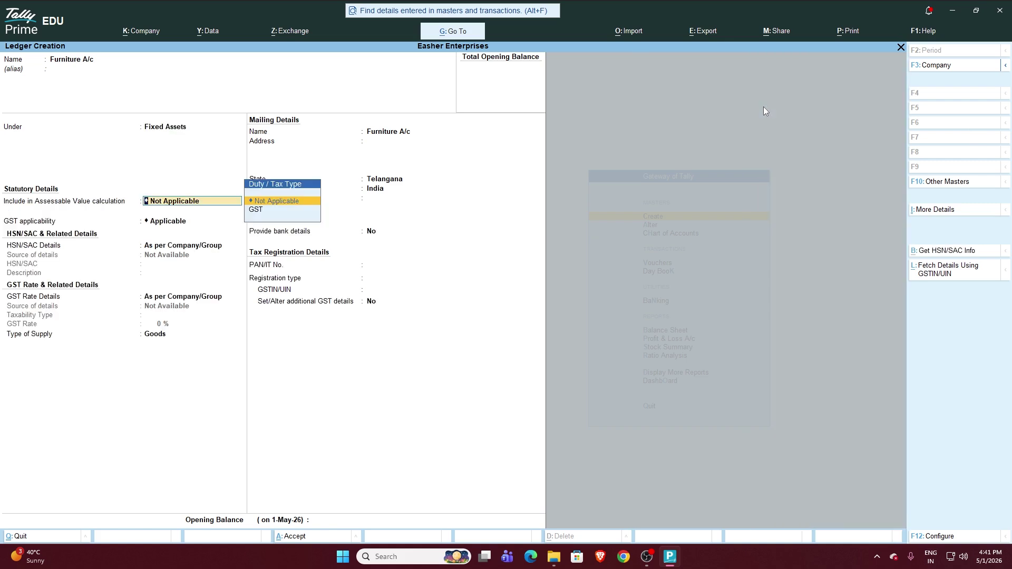
Step: Leave Furniture A/c out of the assessable value calculation and set its GST applicability to Not Applicable
key("Return")
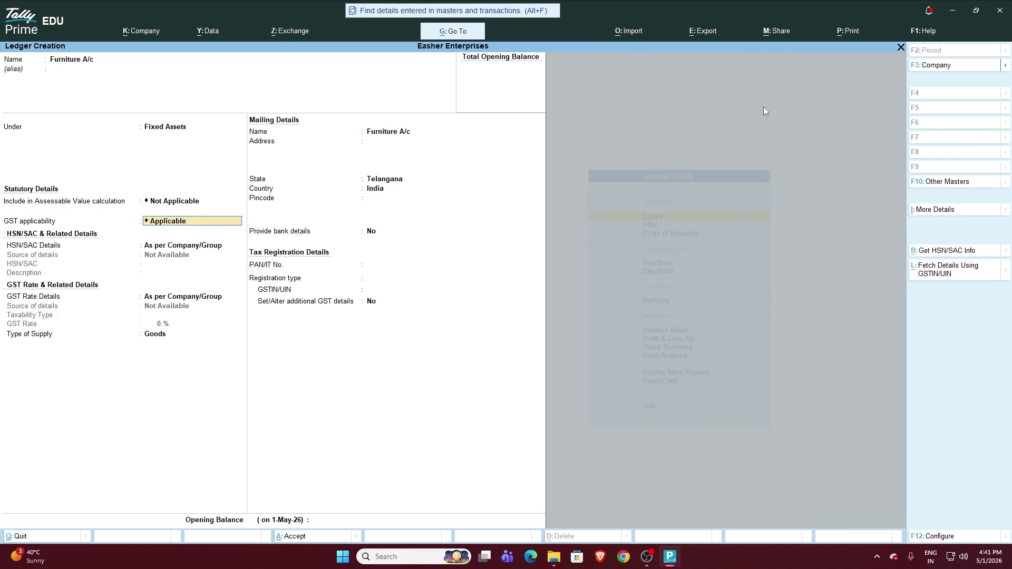
key("BackSpace")
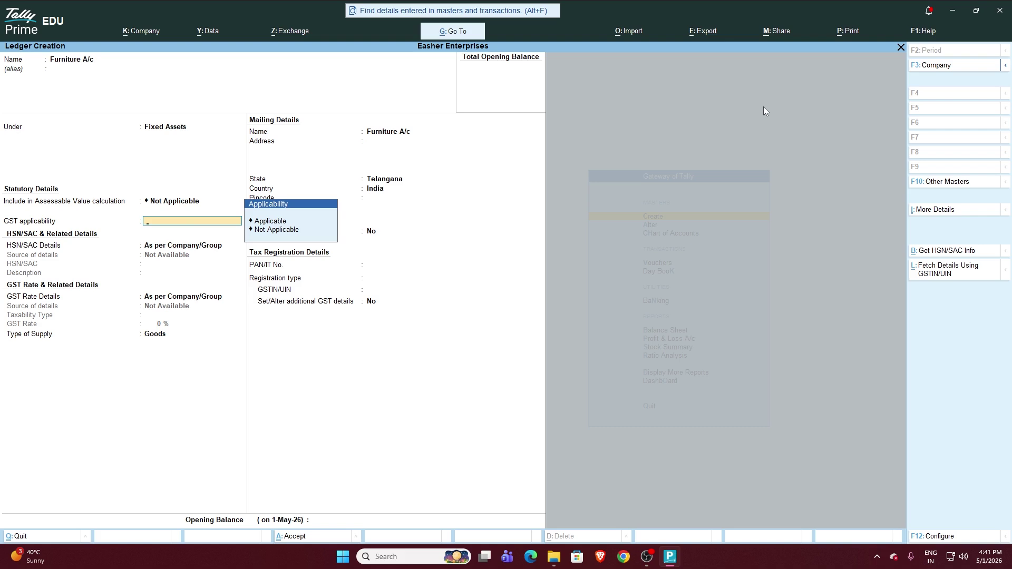
key("Down")
key("Down")
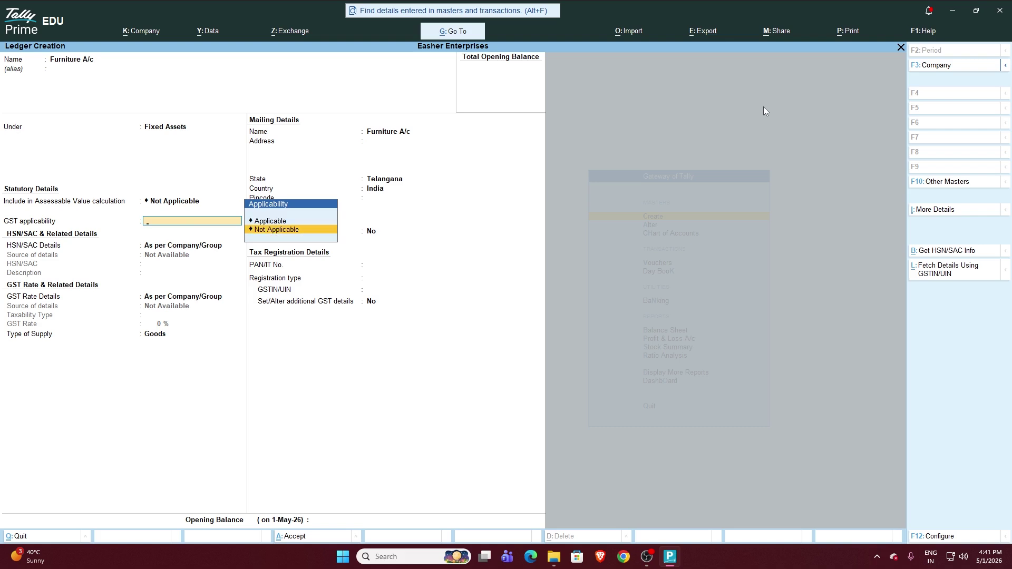
key("Return")
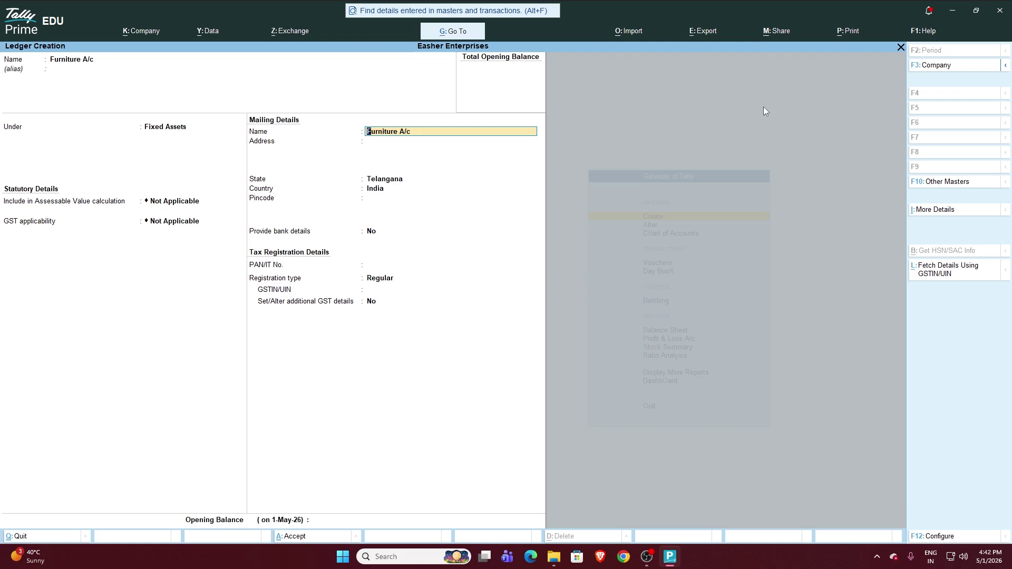
Step: Keep the default mailing, bank and Regular registration details for Furniture A/c, leave PAN, GSTIN and opening balance blank, and save the ledger
key("Return")
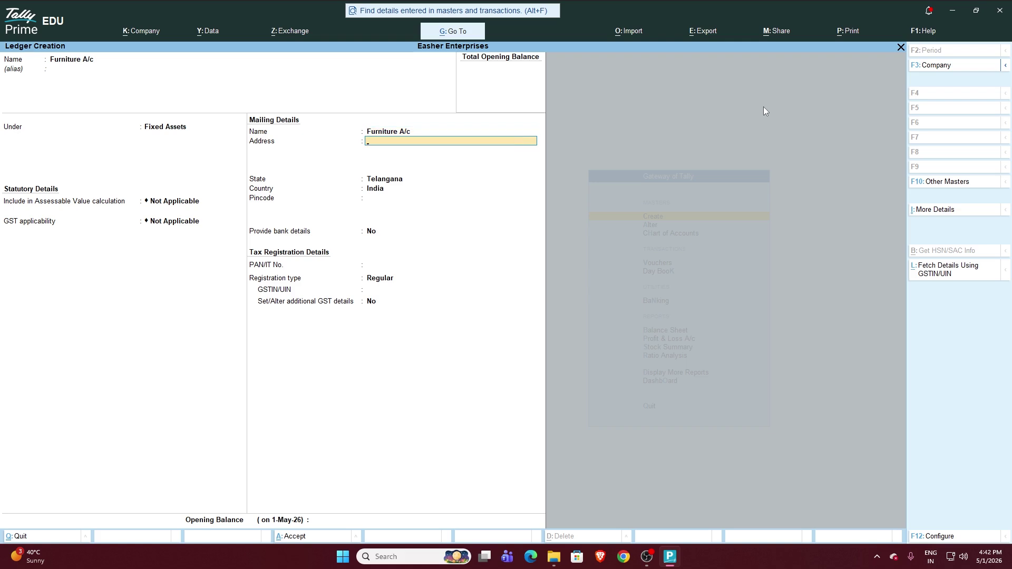
key("Return")
key("Return")
key("Return")
key("Return")
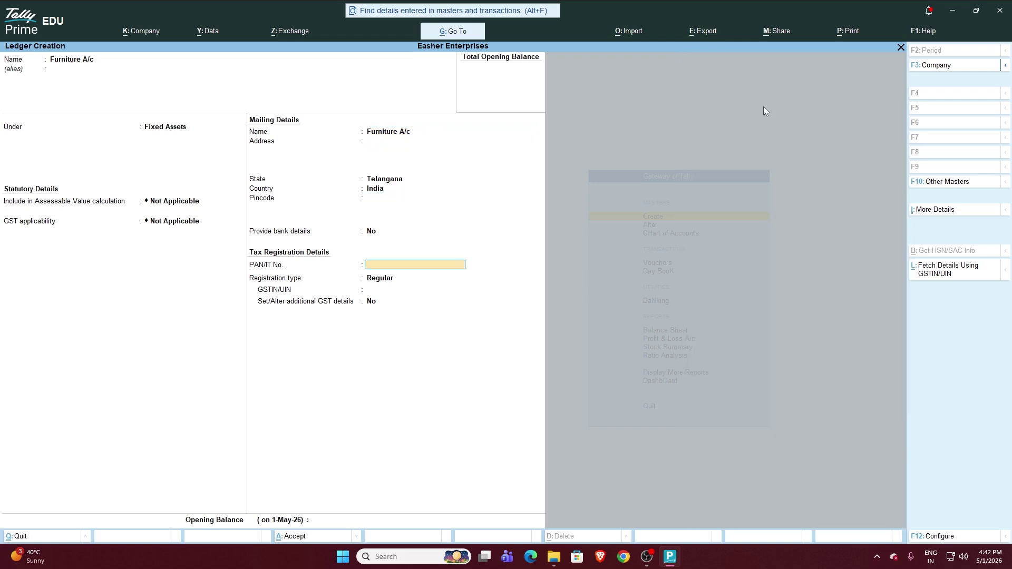
key("Return")
key("Return")
key("Return")
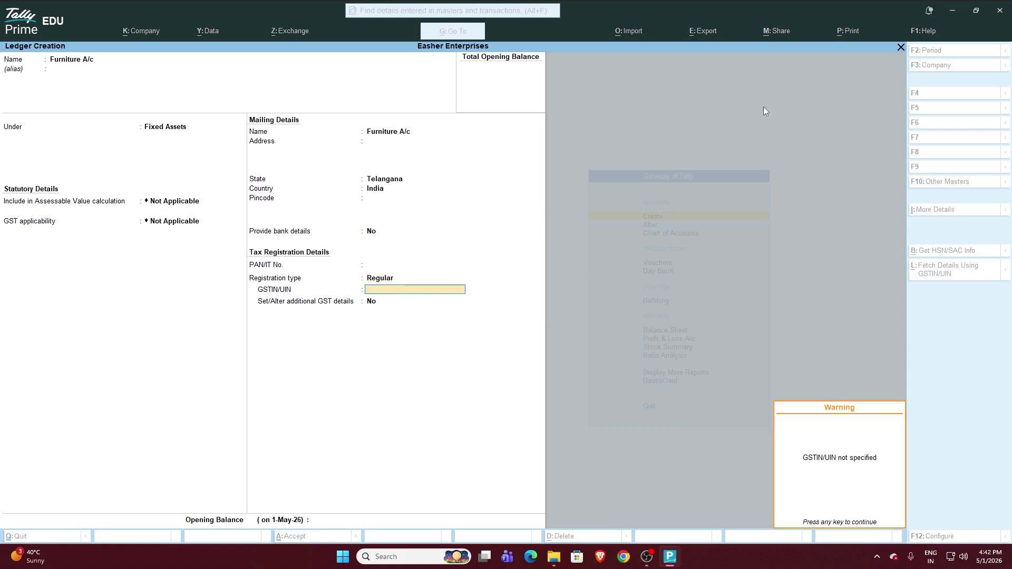
key("Return")
key("Return")
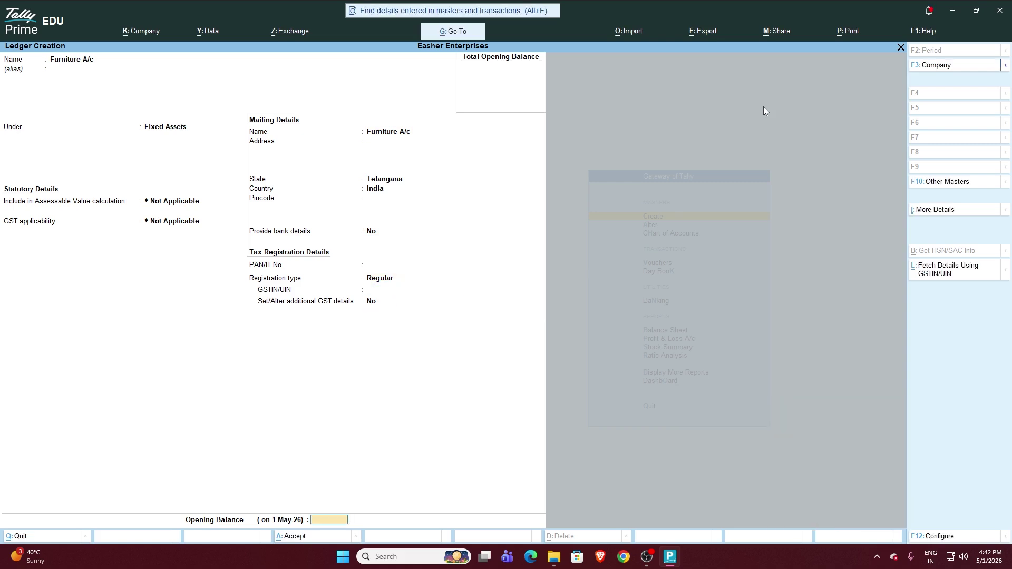
key("Return")
key("Return")
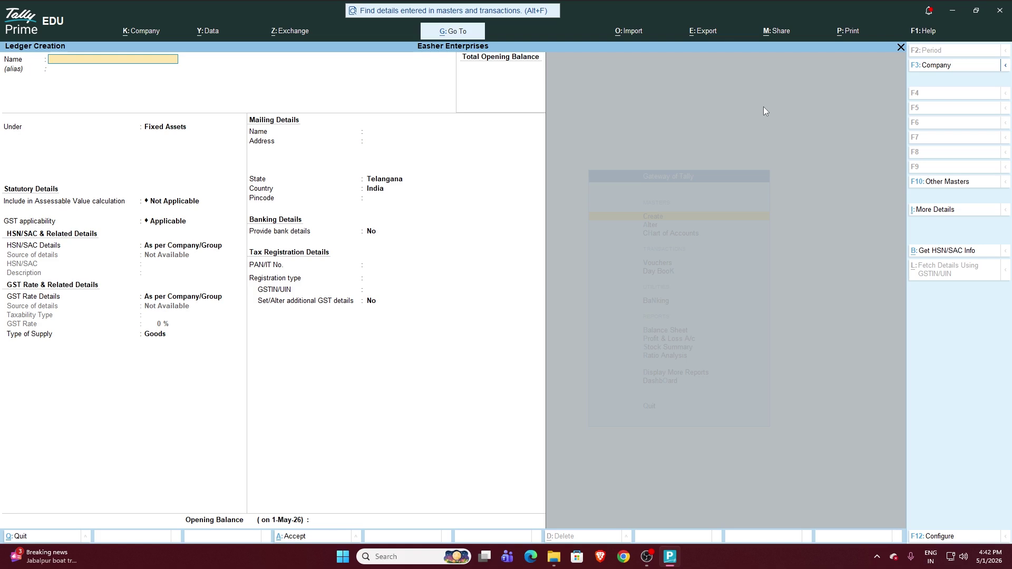
Step: Name the next ledger Salaries A/c without an alias and place it under the Indirect Expenses group
type("alaries a/c")
key("Return")
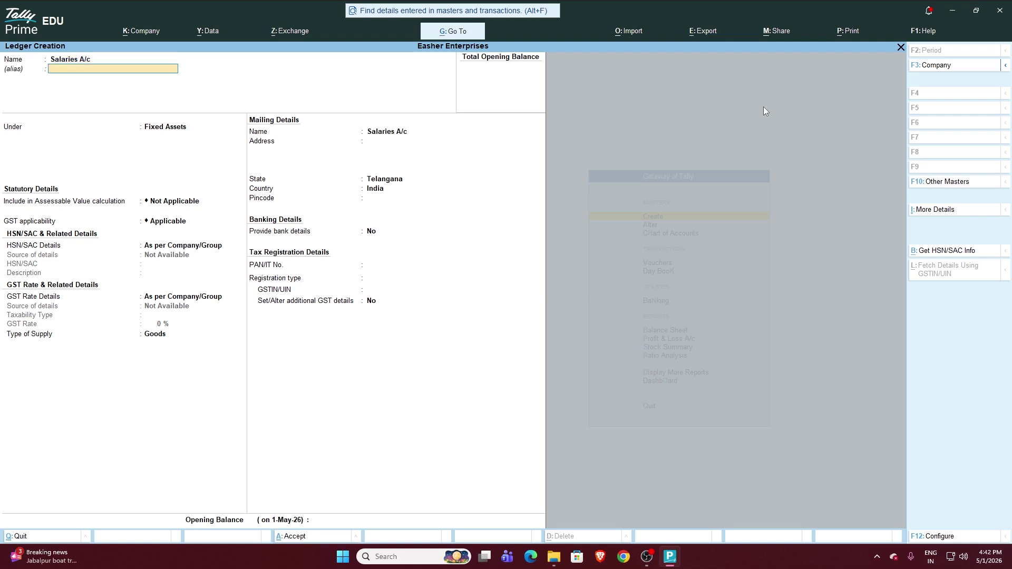
key("Return")
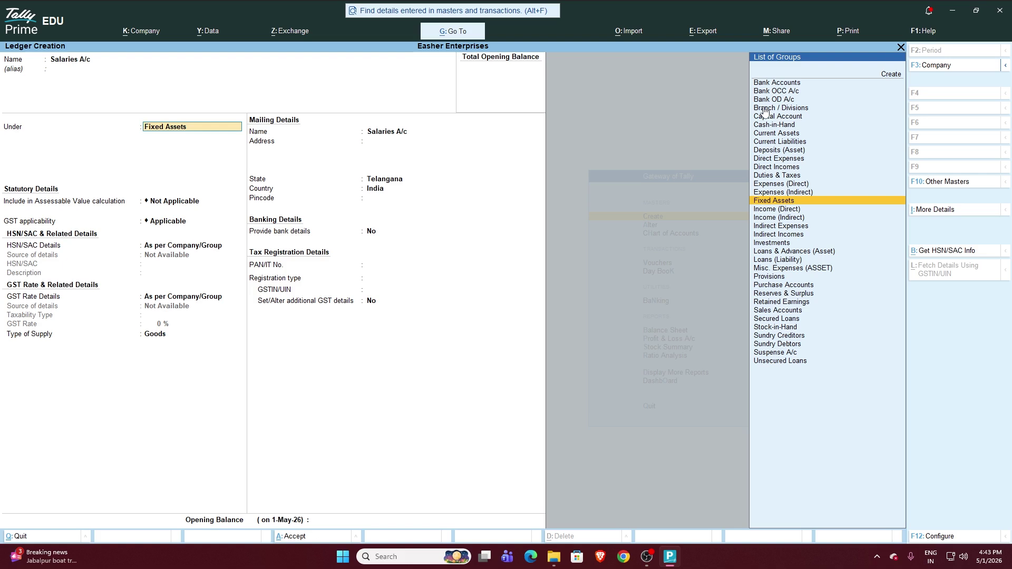
type("in")
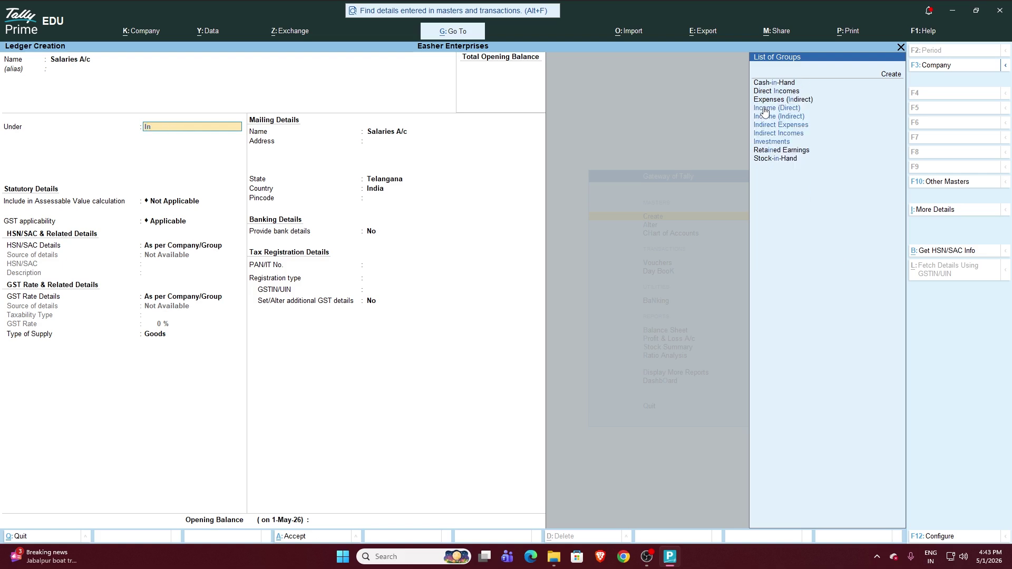
key("Down")
key("Down")
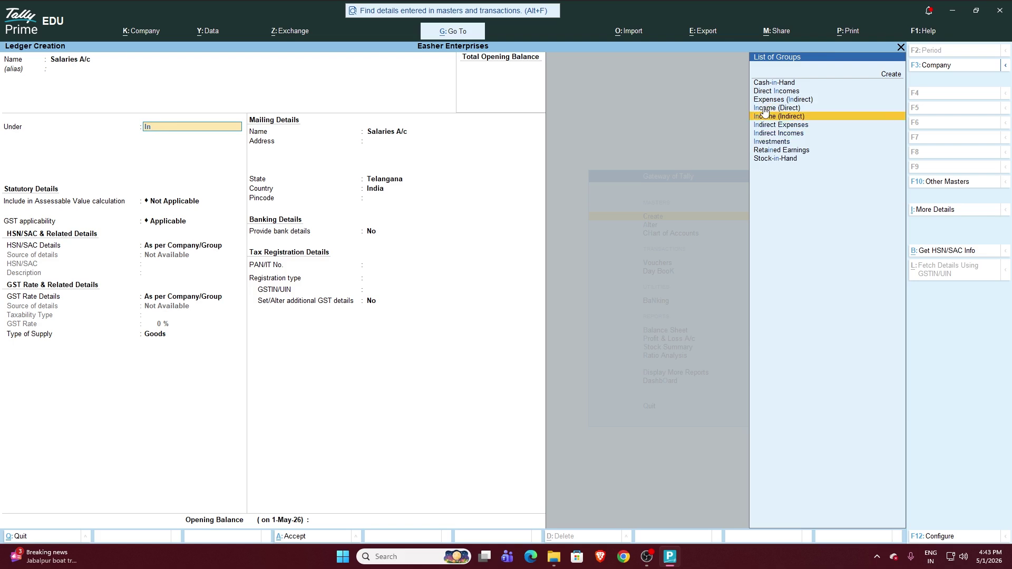
key("Return")
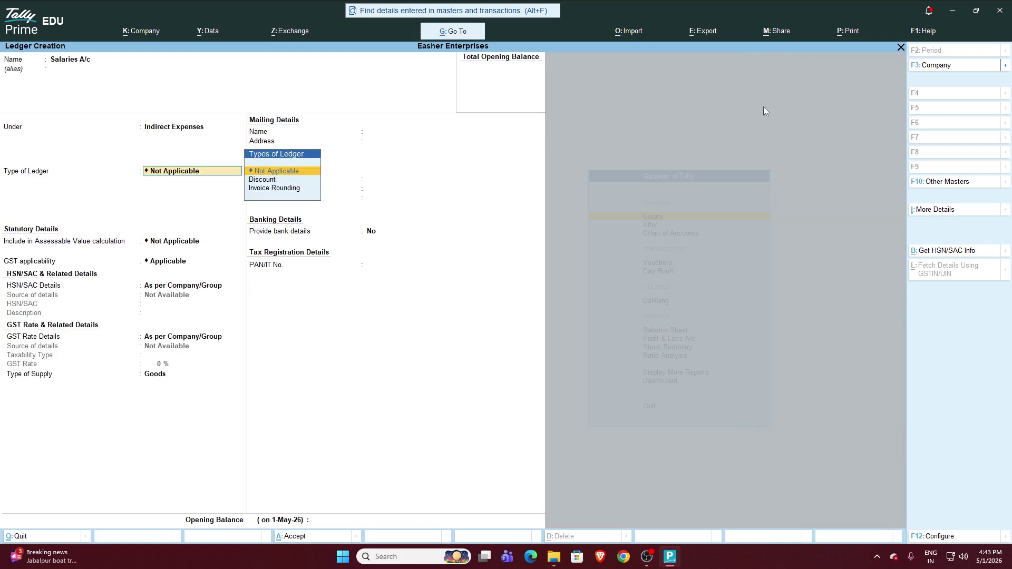
Step: Set GST applicability to Not Applicable for Salaries A/c, keep the other defaults with no opening balance, and save the ledger
key("Return")
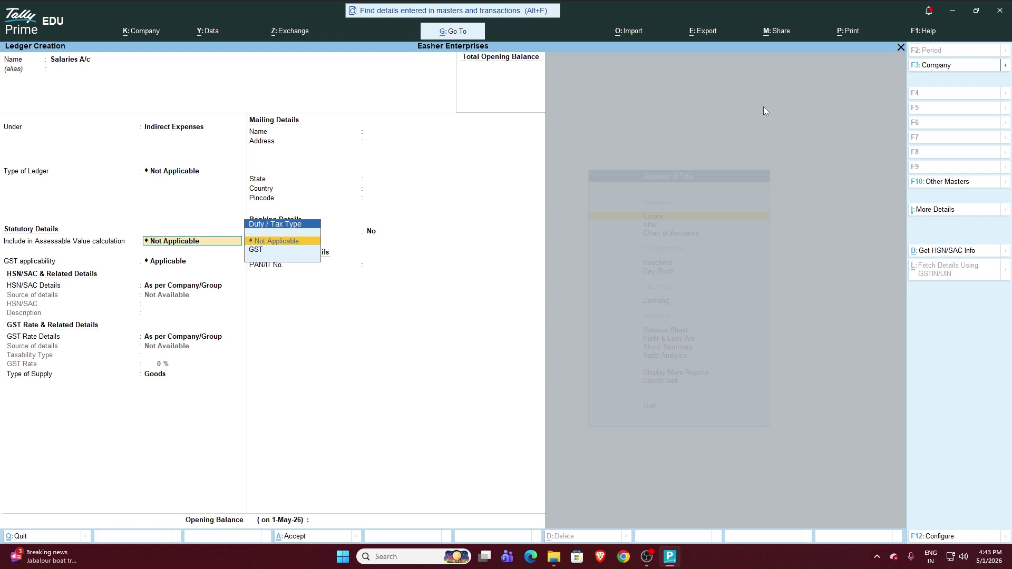
key("Return")
key("Down")
key("Down")
key("Return")
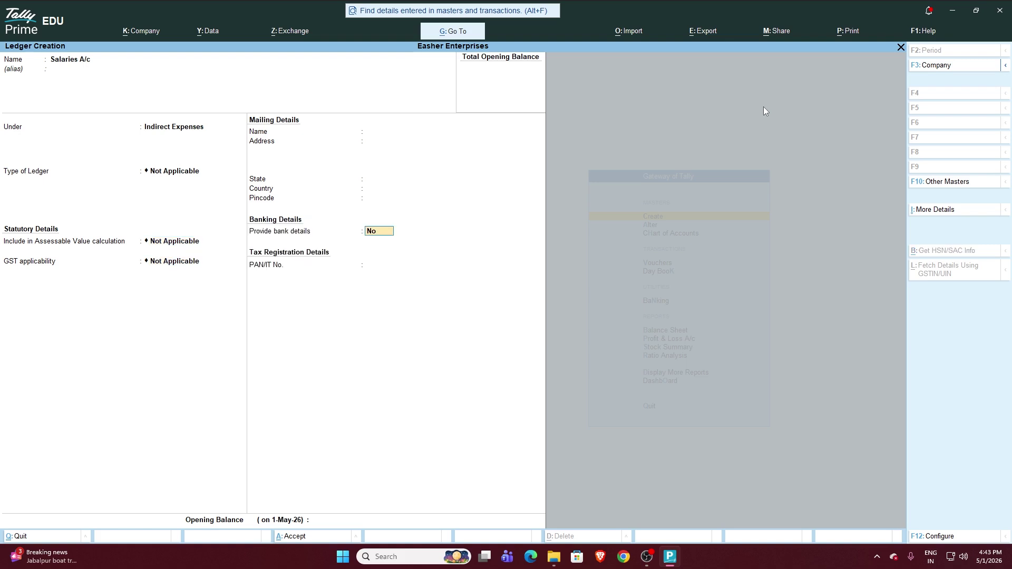
key("Return")
key("Return")
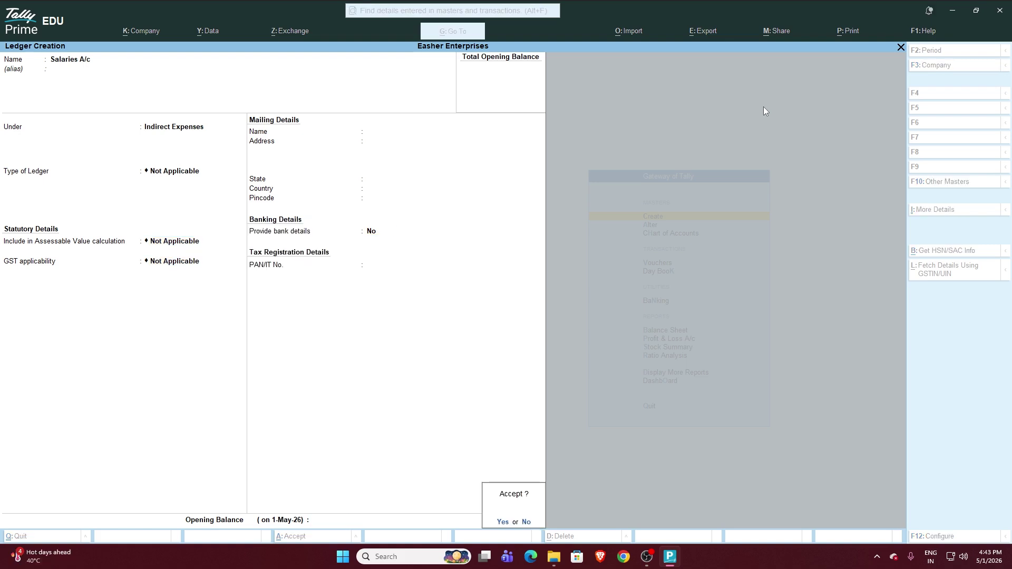
key("Return")
Step: Name the next ledger Wages A/c and place it under the Direct Expenses group
type("Wages a")
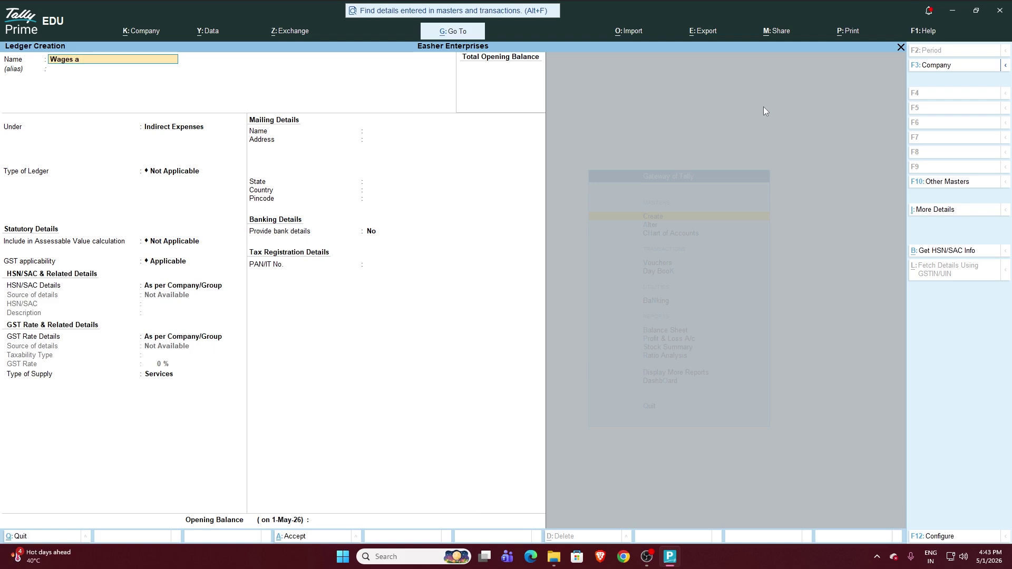
type("/c")
key("Return")
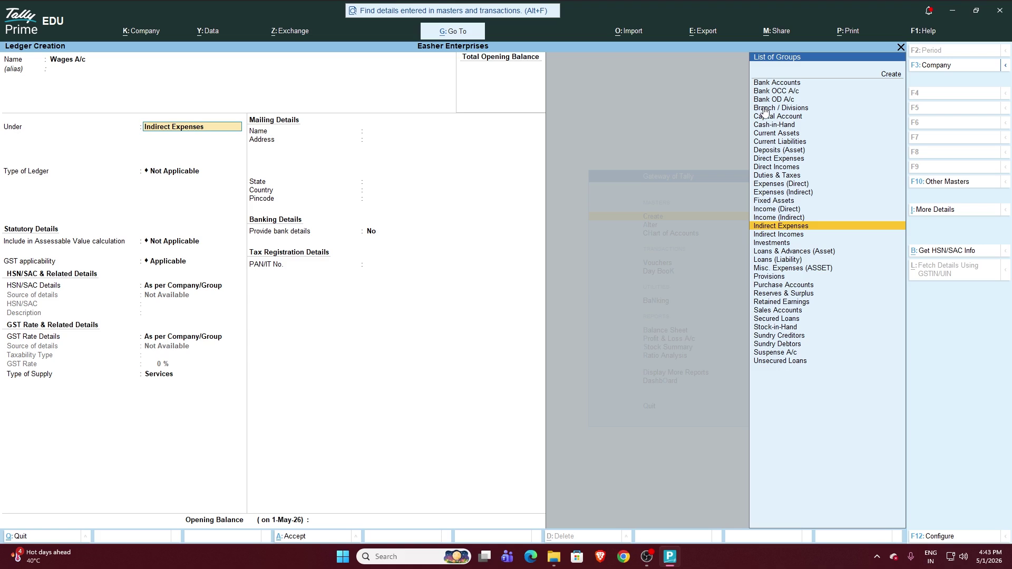
type("Direct")
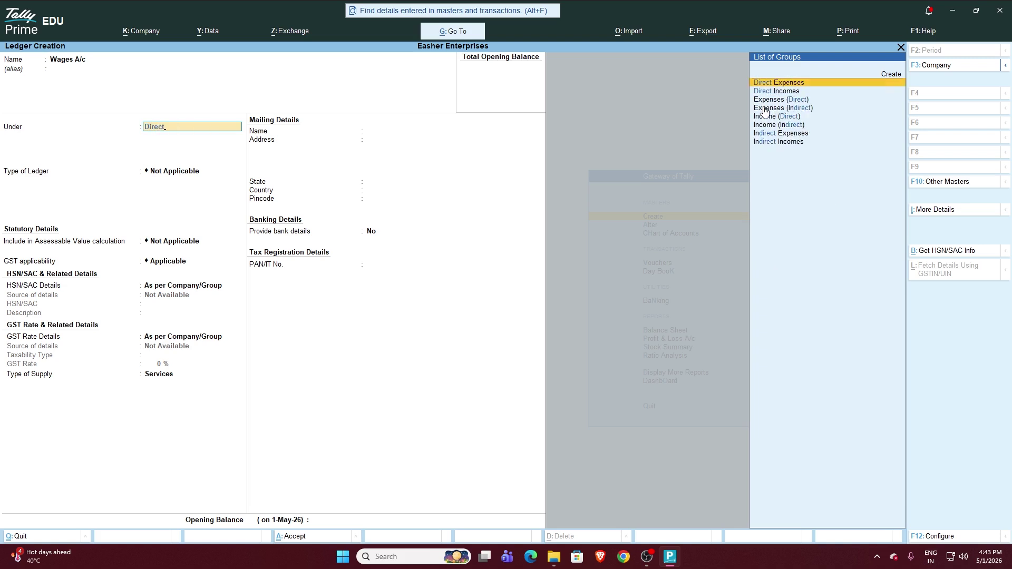
key("Down")
key("Down")
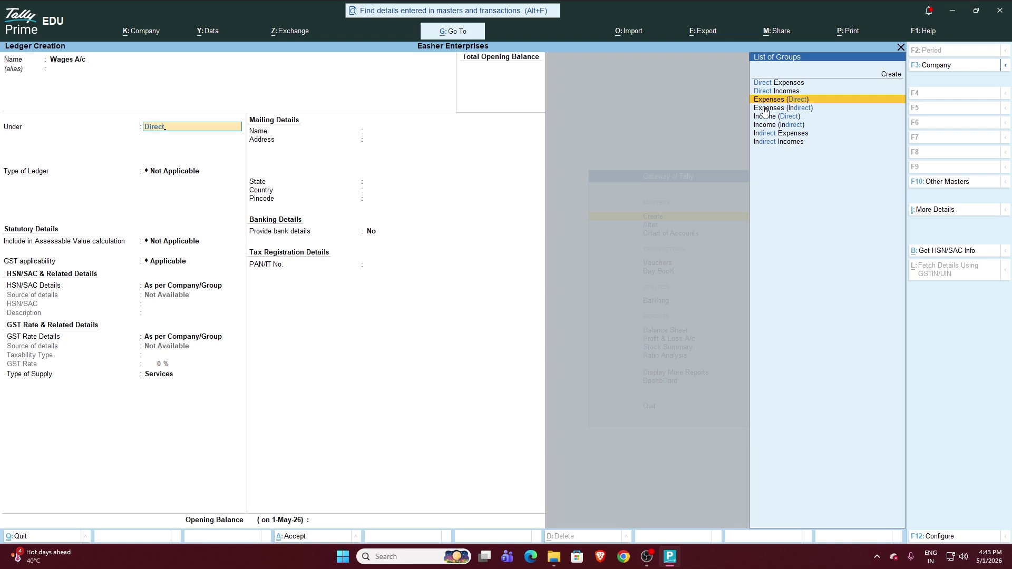
key("Return")
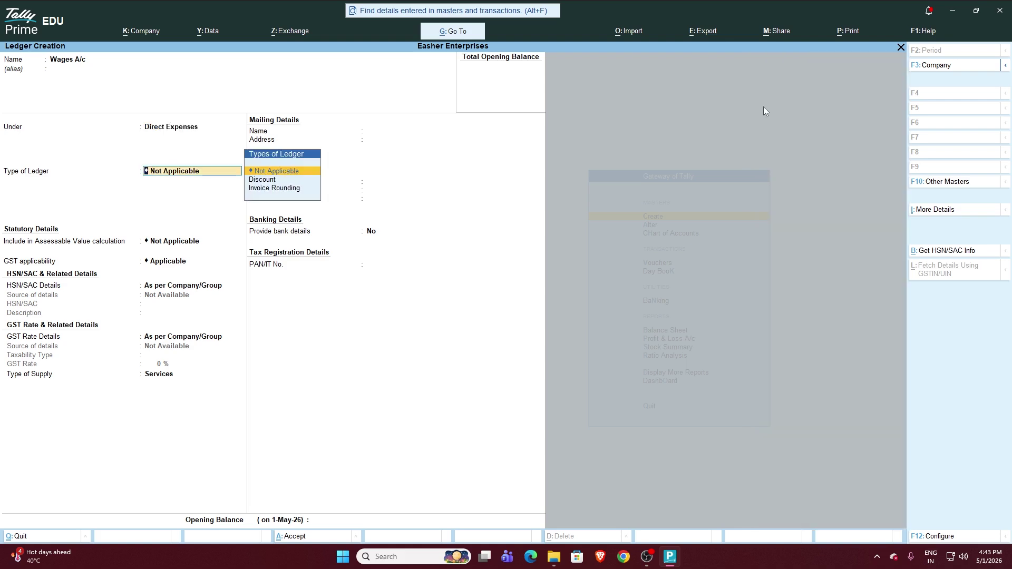
Step: Set GST applicability to Not Applicable for Wages A/c, accept the remaining defaults, and save the ledger
key("Return")
key("Return")
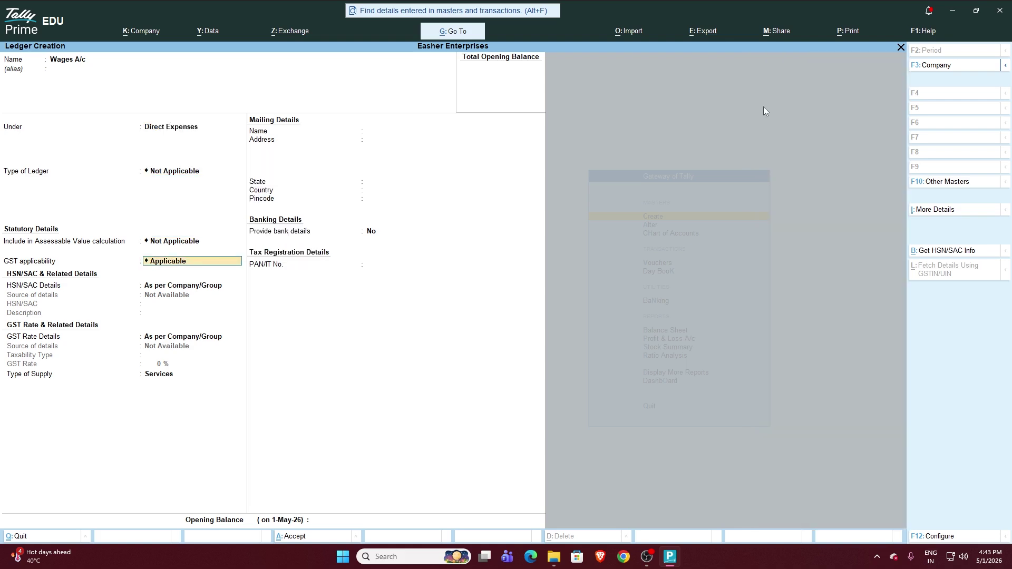
key("Down")
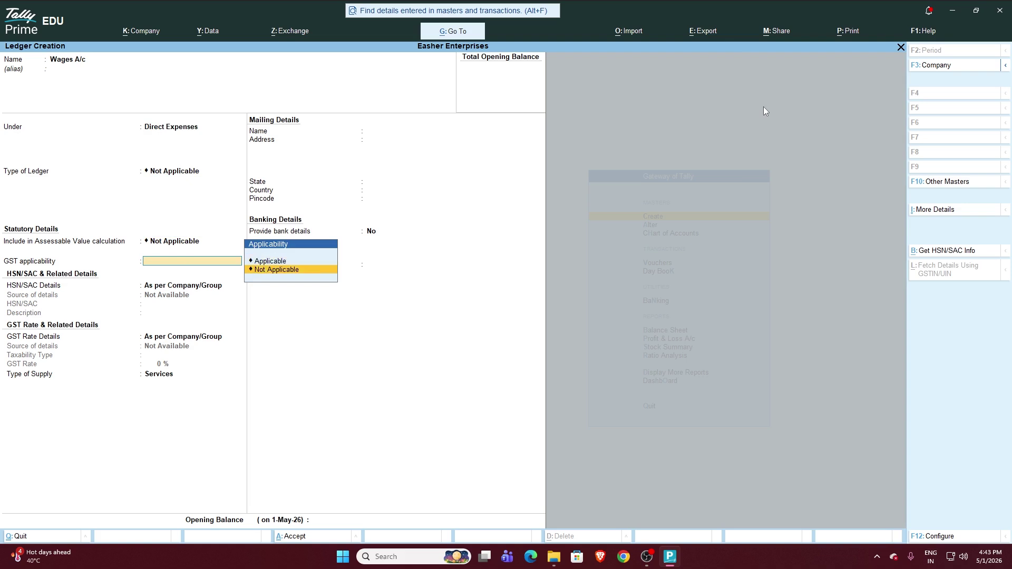
key("Return")
key("Return")
key("Return")
key("Return")
key("Return")
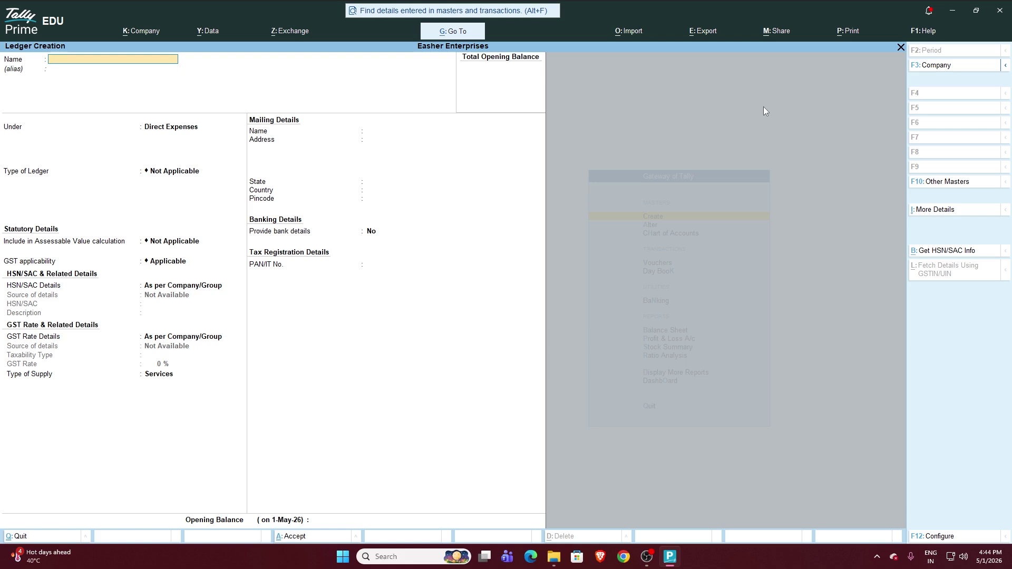
Step: Name the next ledger Discount Received A/c without an alias and place it under the Indirect Incomes group
type("Discount Received a/c")
key("Return")
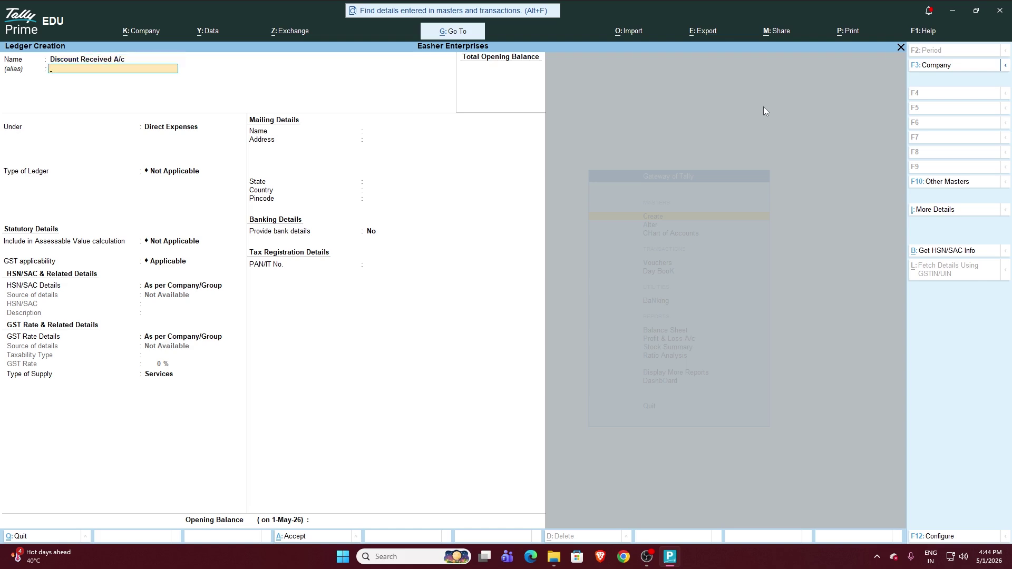
key("Return")
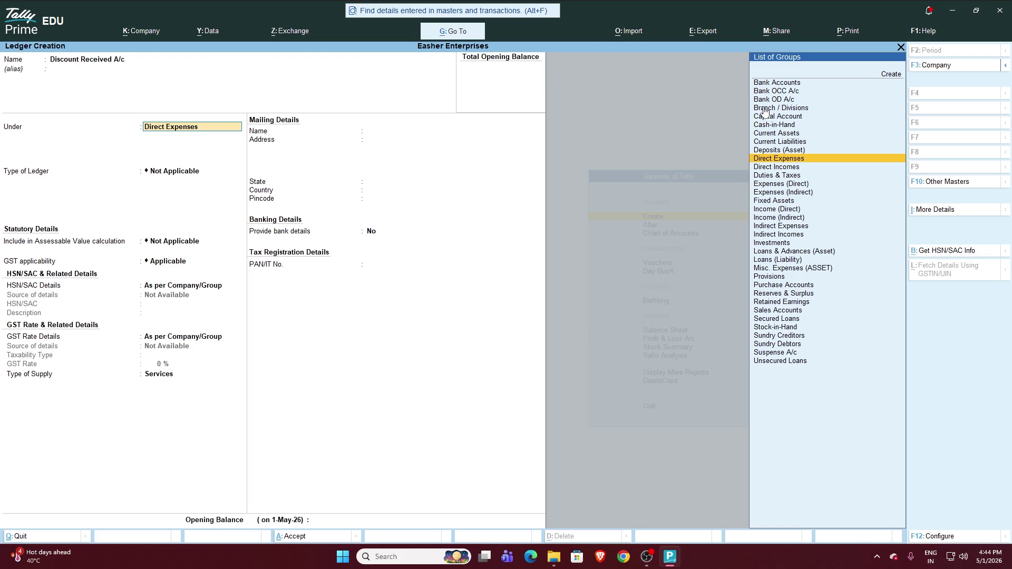
type("Ind")
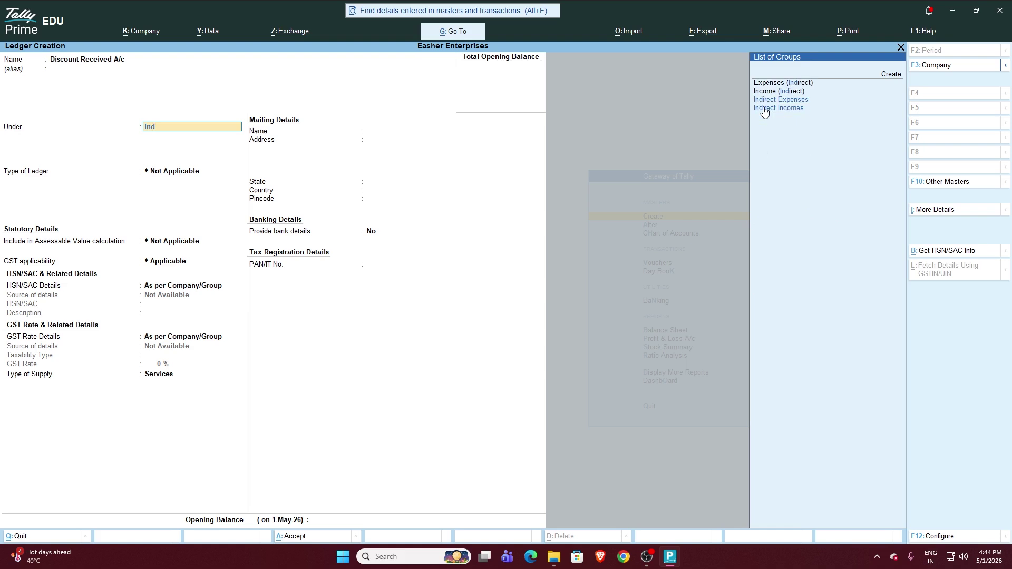
left_click(765, 110)
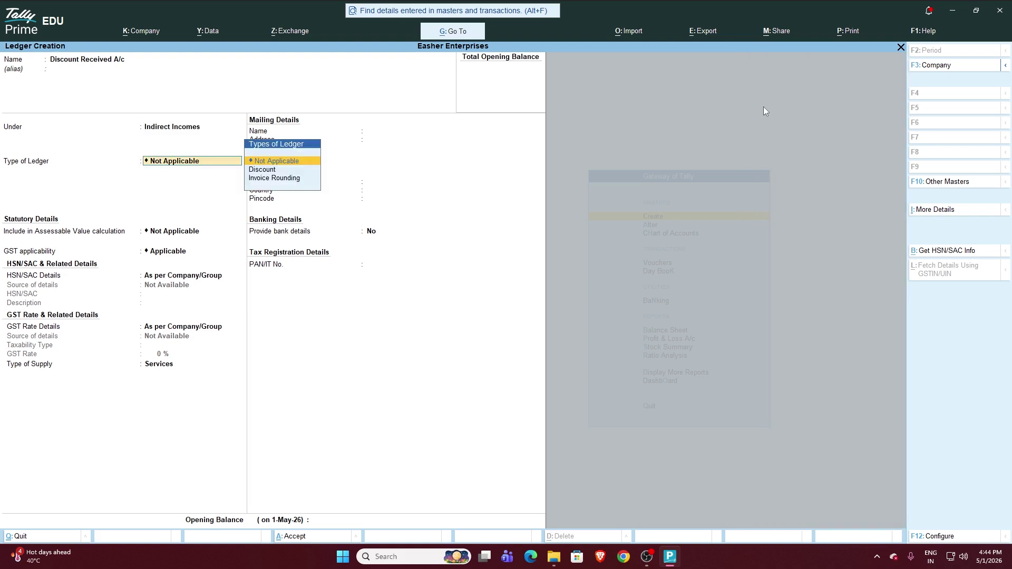
Step: Keep the ledger type of Discount Received A/c as Not Applicable, set GST applicability to Not Applicable, and save the ledger
key("Return")
key("Return")
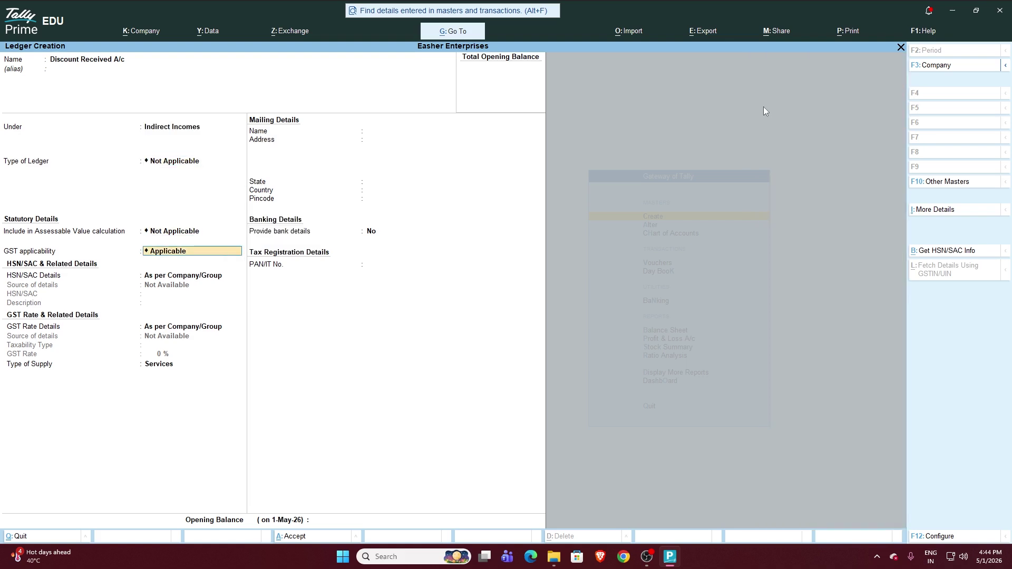
key("Down")
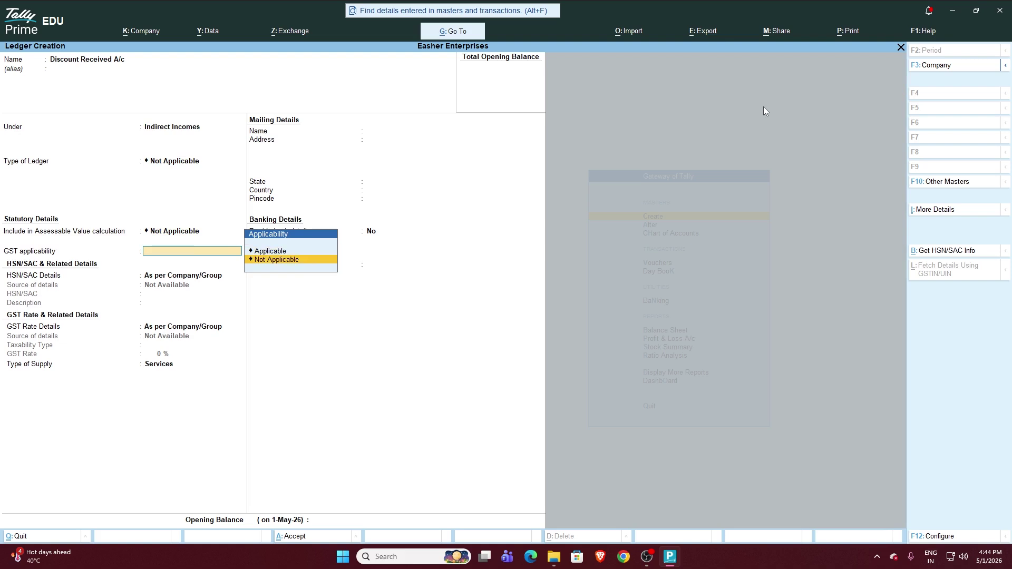
key("Return")
key("Return")
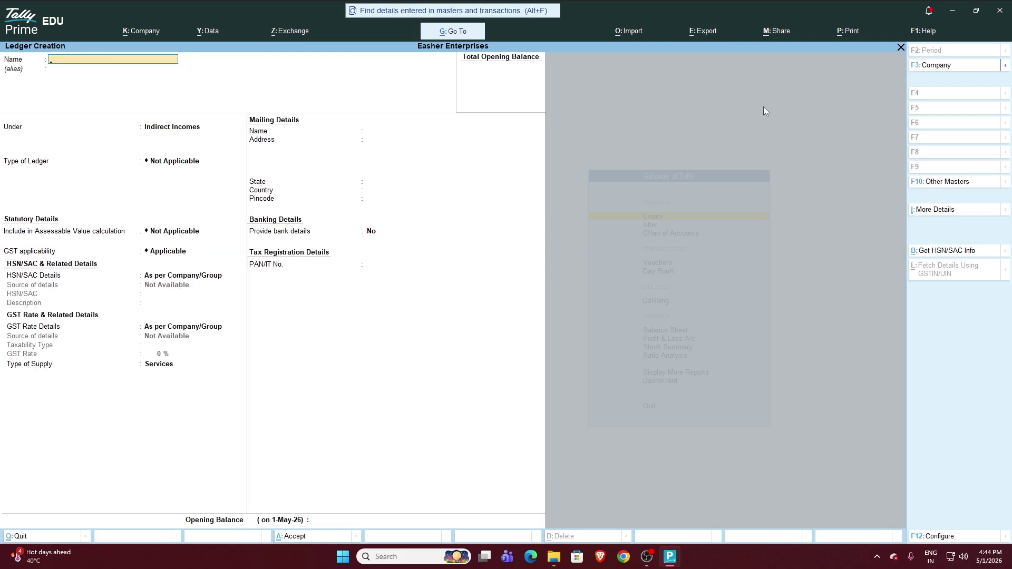
Step: Name the next ledger Apprentice Premium A/c without an alias and place it under the Direct Incomes group
type("Apprentice")
type("Premium a/c")
key("Return")
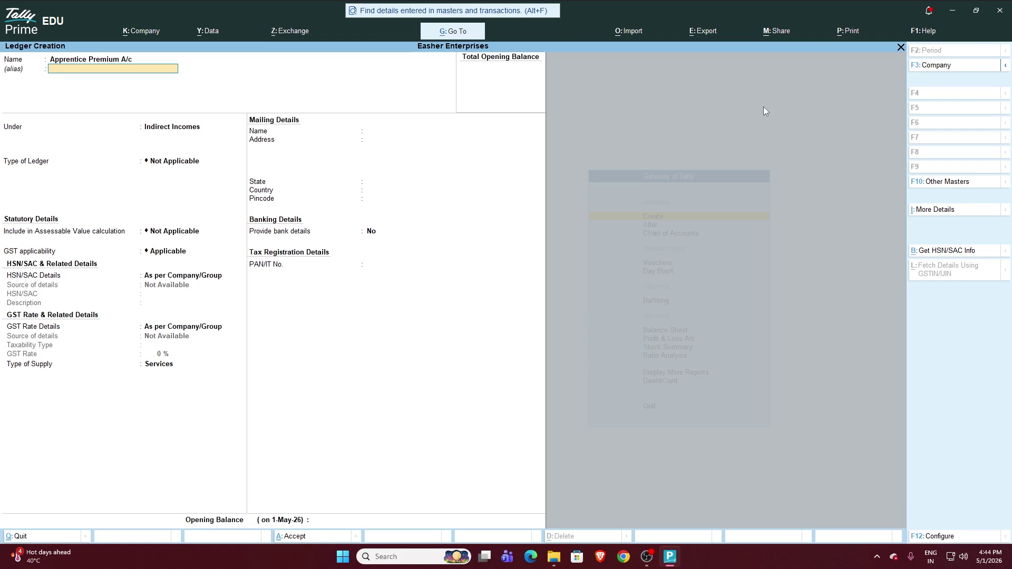
key("Return")
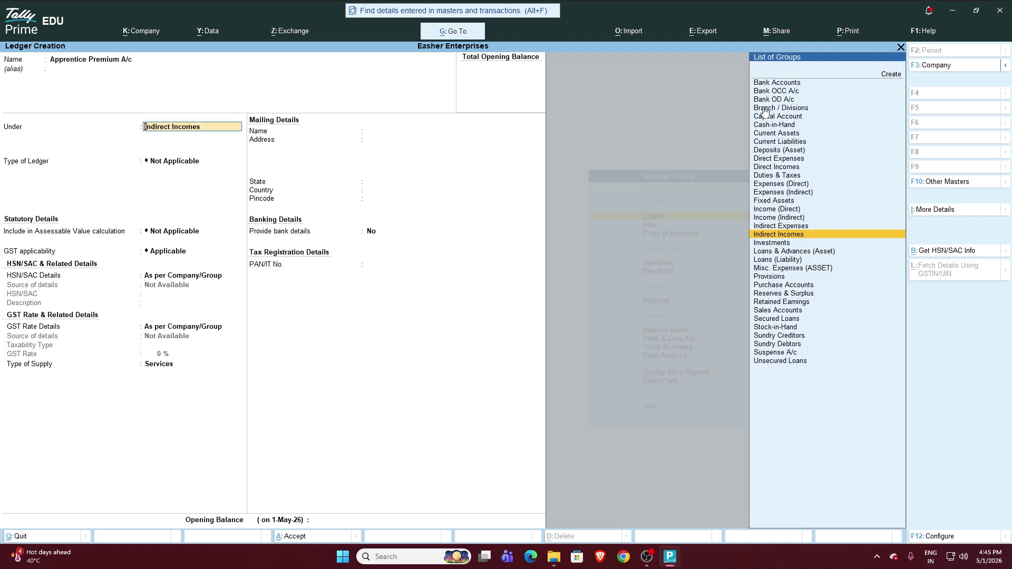
type("Dire")
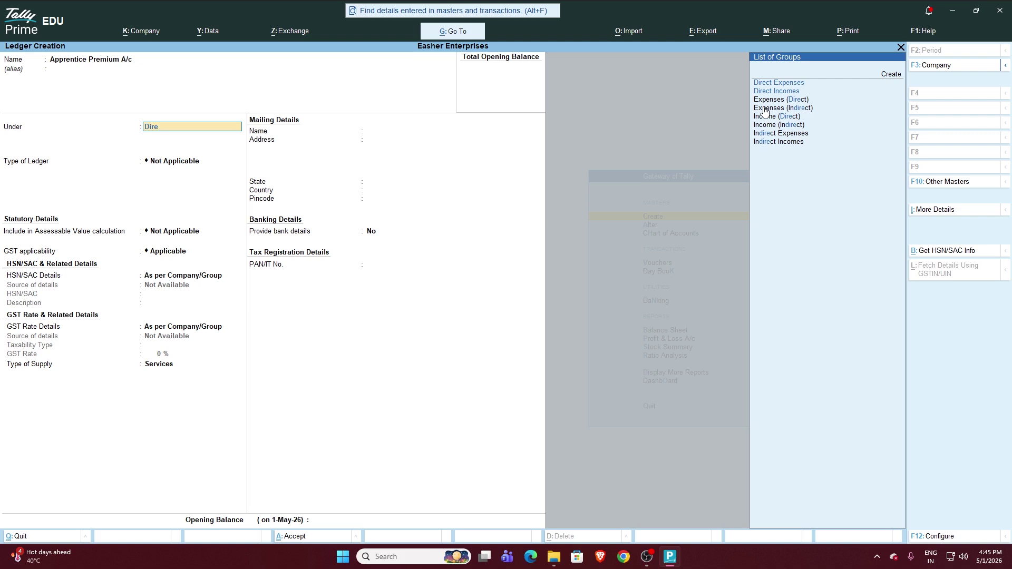
key("Down")
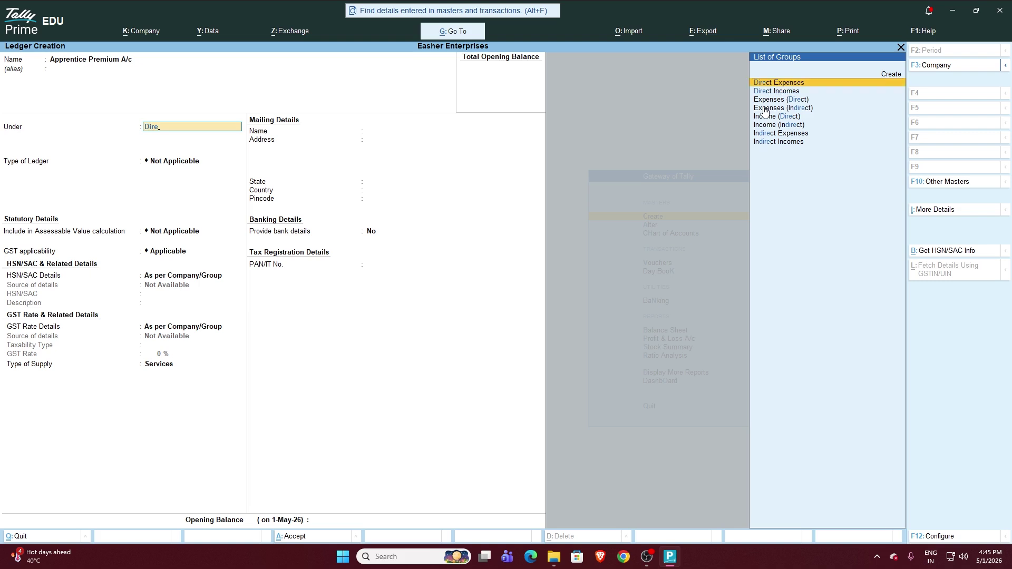
key("Down")
key("Return")
Step: Keep the ledger type of Apprentice Premium A/c as Not Applicable, set GST applicability to Not Applicable, and save the ledger
key("Return")
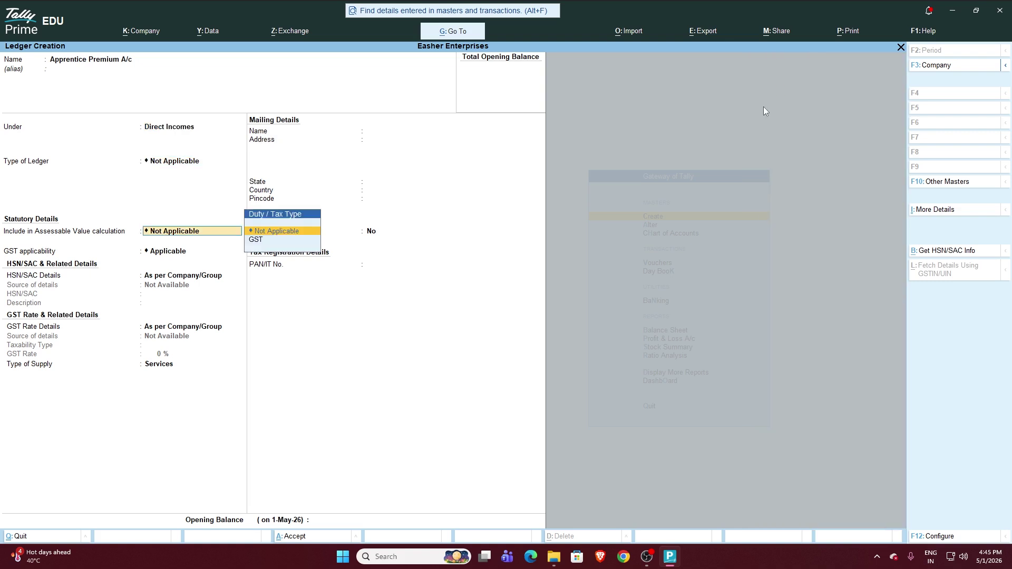
key("Return")
key("Down")
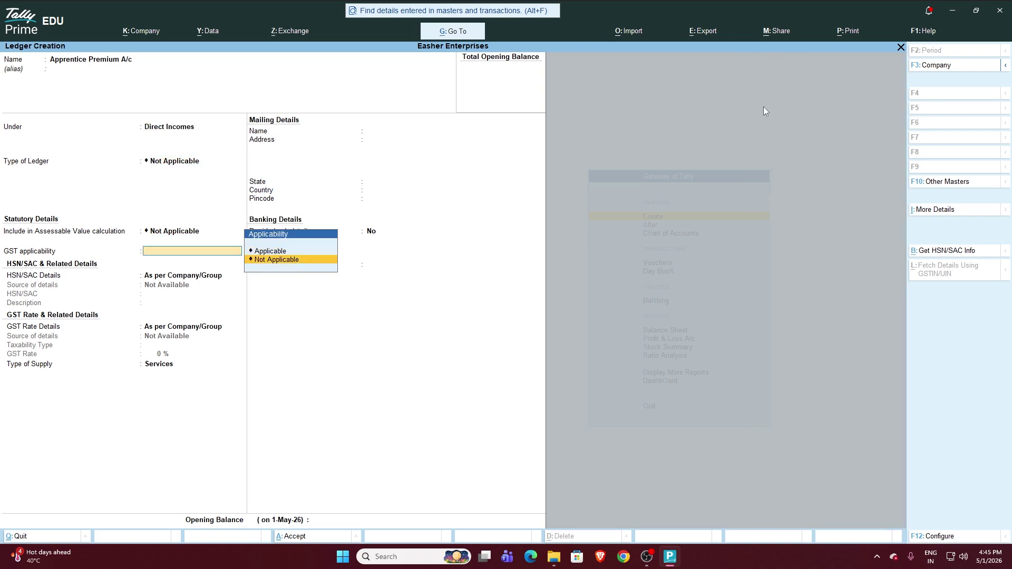
key("Return")
key("Return")
key("Return")
key("Return")
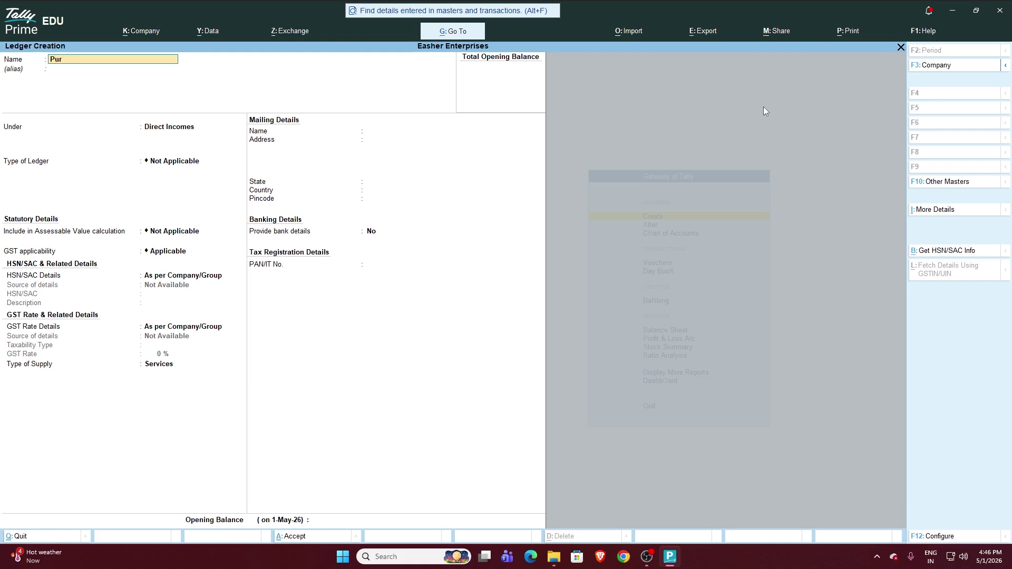
Step: Name the next ledger Purchase A/c without an alias and place it under the Purchase Accounts group
type("chase a/c")
key("Return")
key("Return")
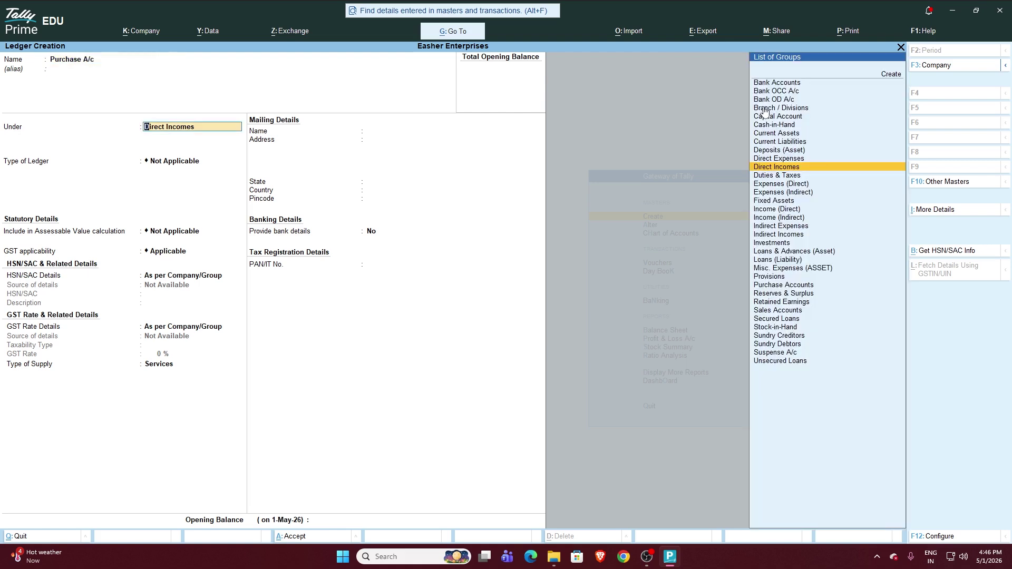
type("Pur")
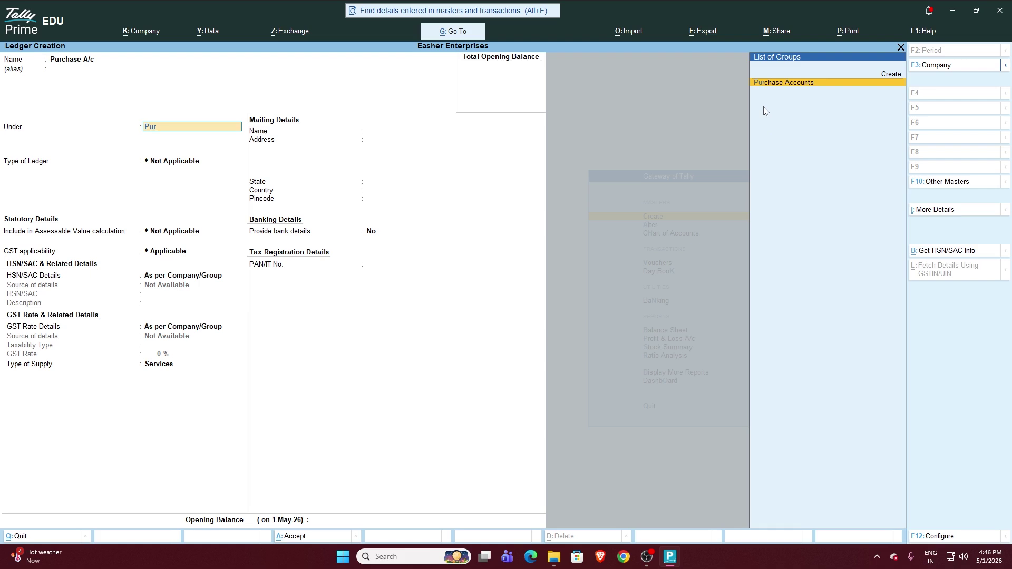
key("Return")
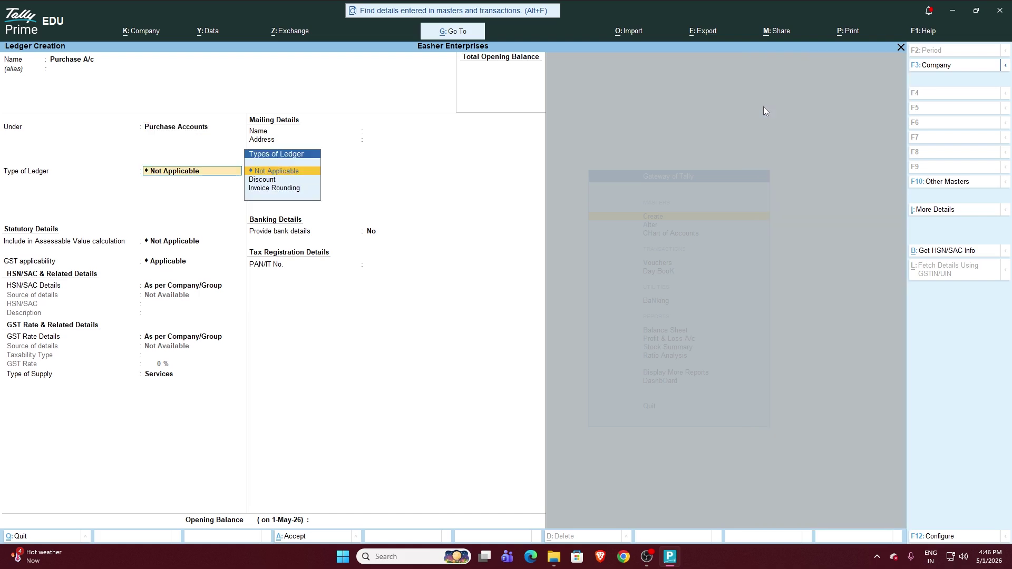
Step: Include Purchase A/c in the assessable value calculation for GST, appropriate to Goods and Based on Value, and save the ledger
key("Return")
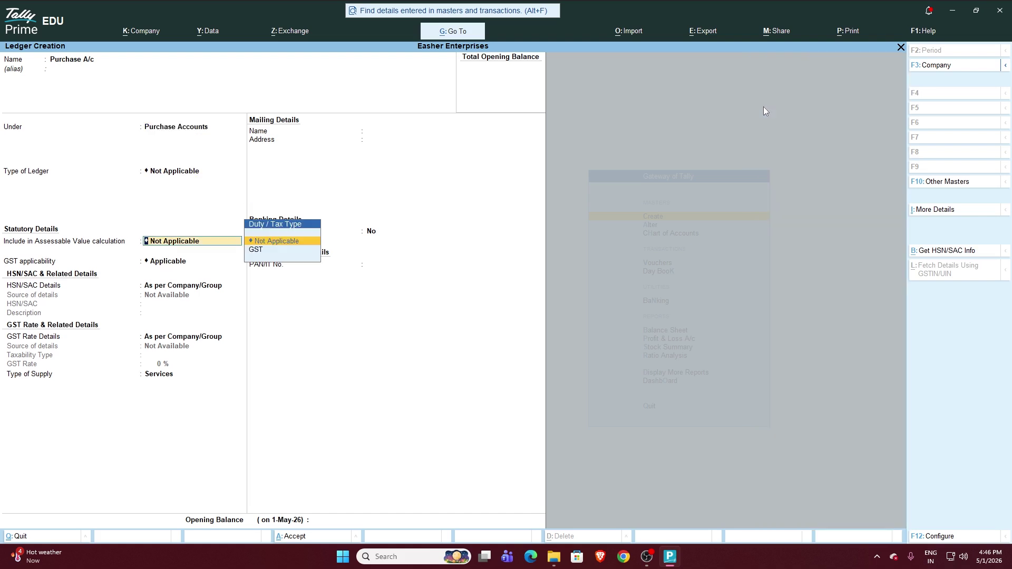
key("Down")
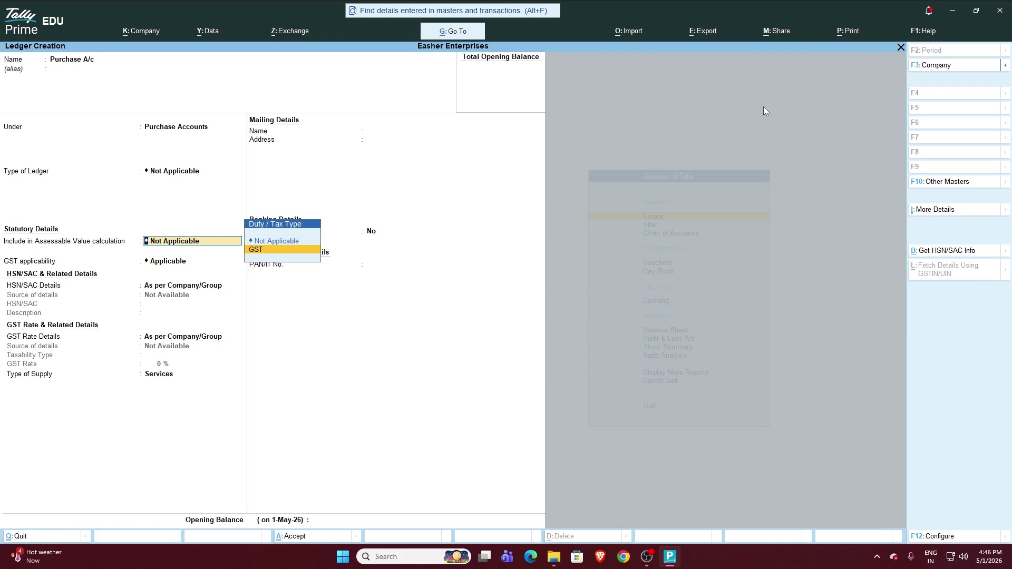
key("Return")
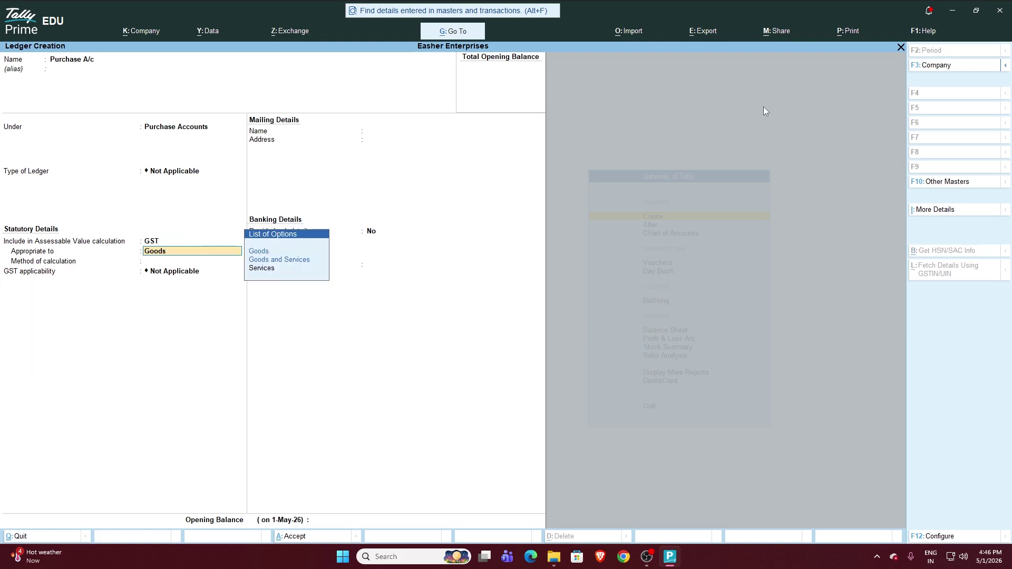
key("Return")
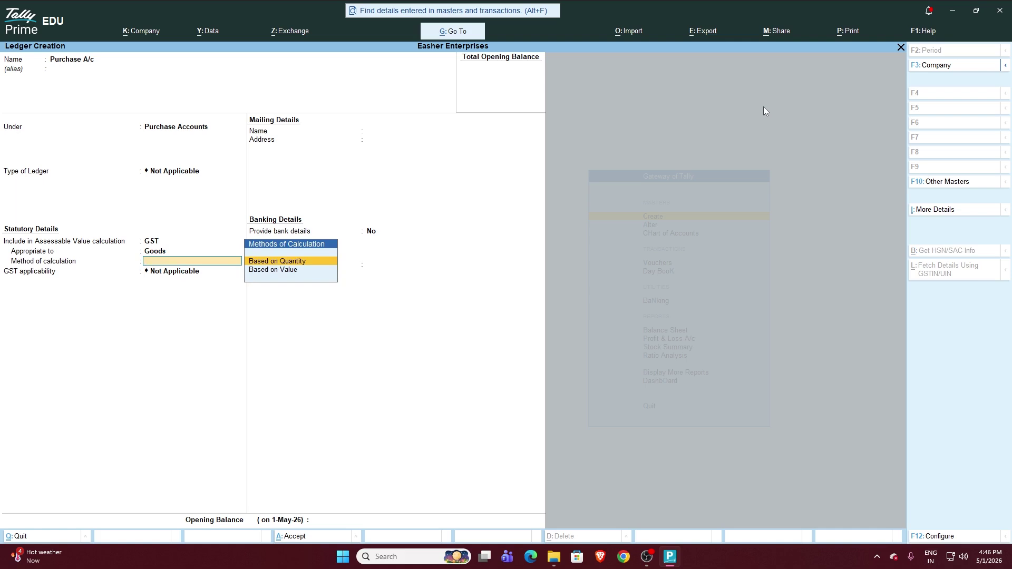
key("Down")
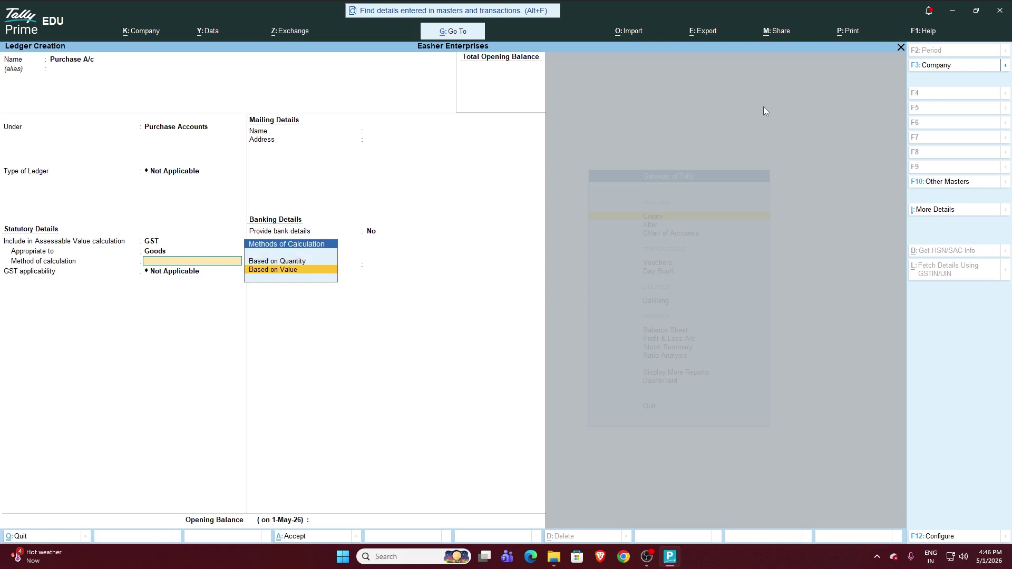
key("Return")
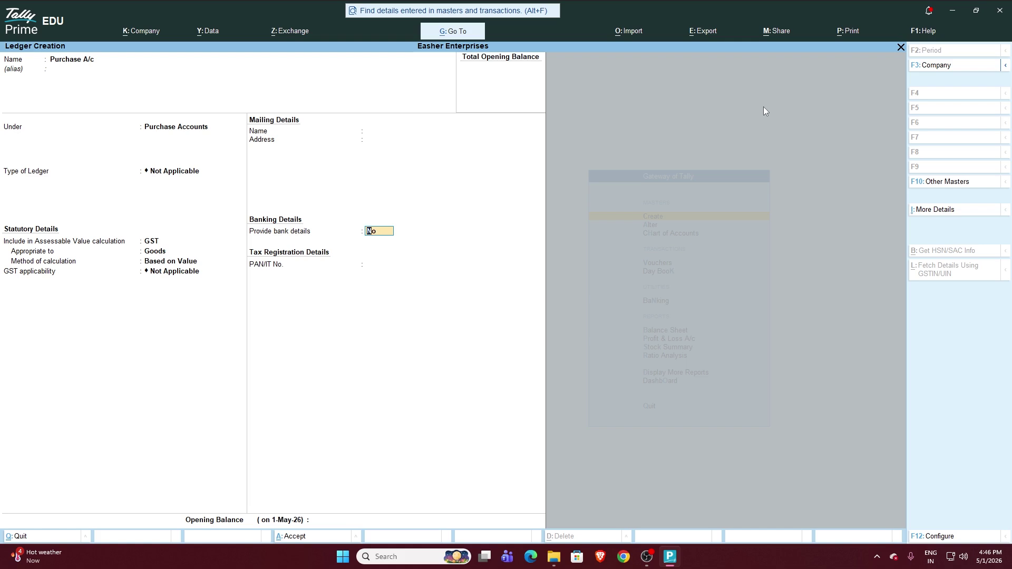
key("Return")
key("Return")
key("Return")
key("Return")
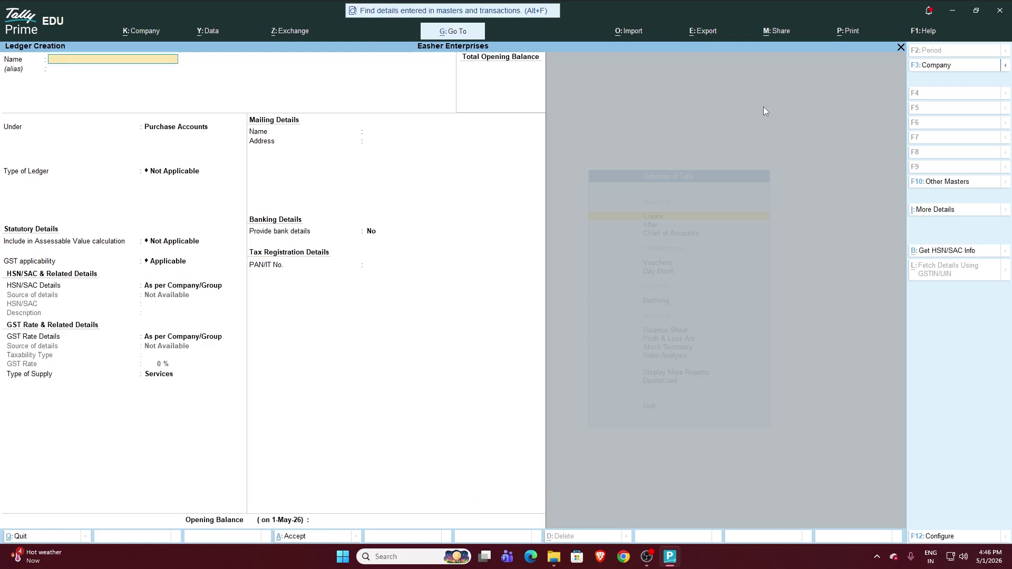
Step: Name the next ledger Sales A/c without an alias and place it under the Sales Accounts group
type("Sales a/c")
key("Return")
key("Return")
type("S")
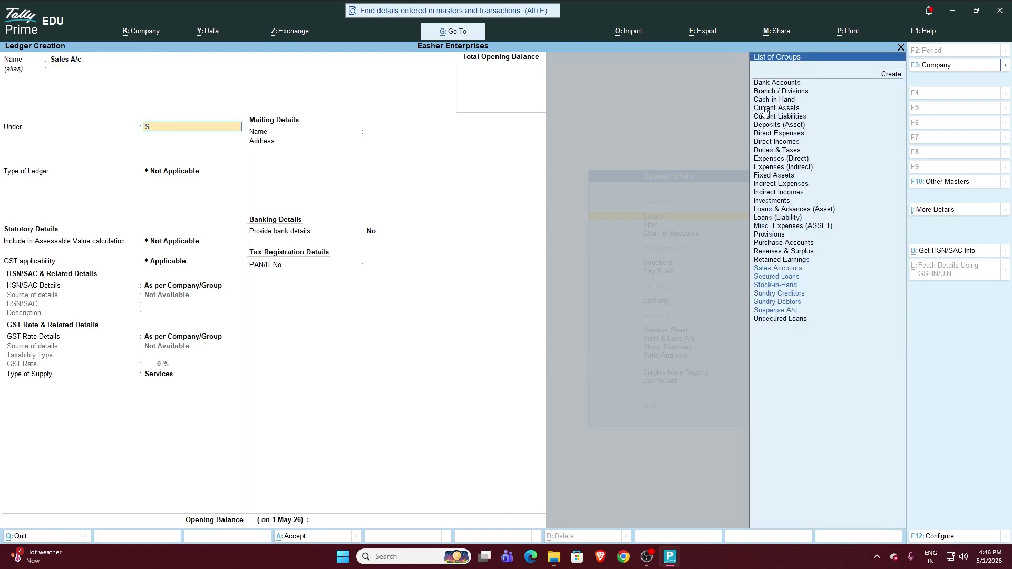
type("ales")
key("Return")
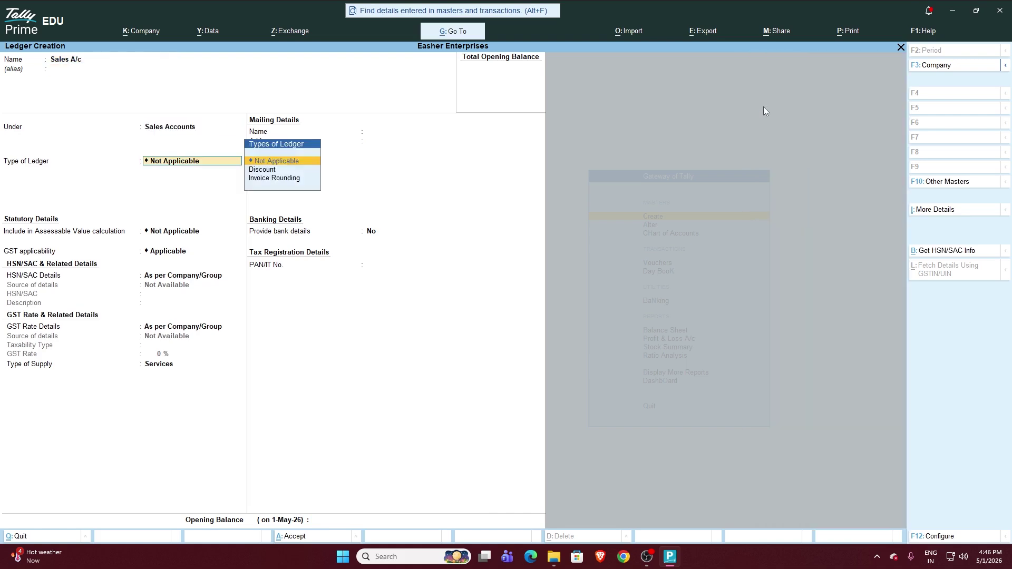
Step: Include Sales A/c in the assessable value calculation for GST, appropriate to Goods and Based on Value, and save the ledger
key("Return")
key("Down")
key("Return")
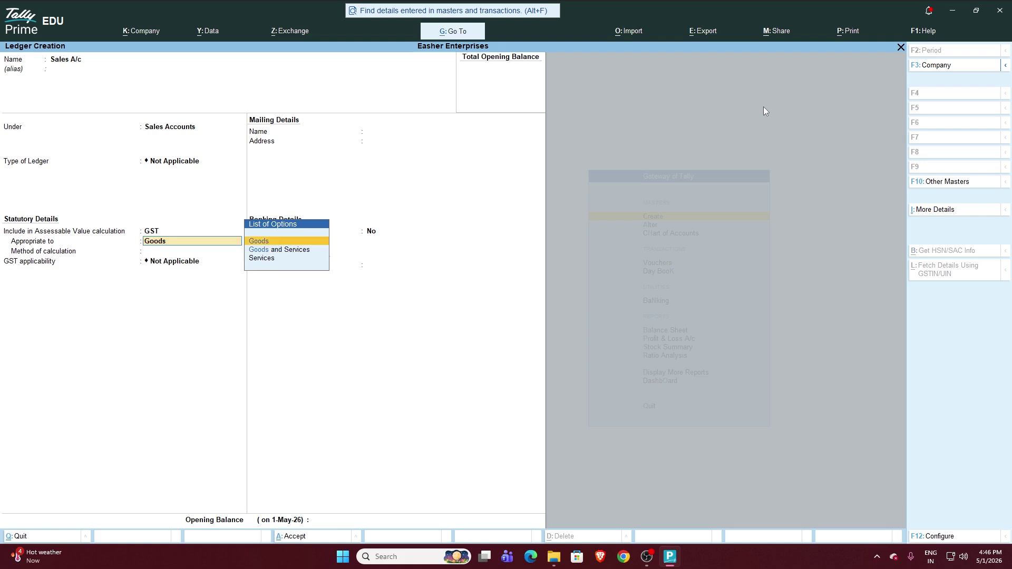
key("Return")
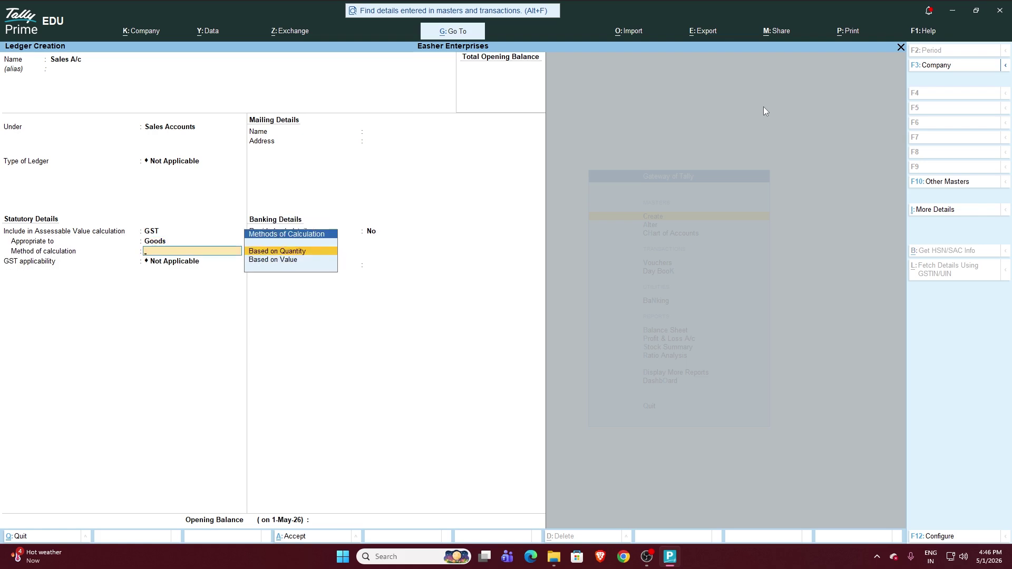
key("Down")
key("Return")
key("Return")
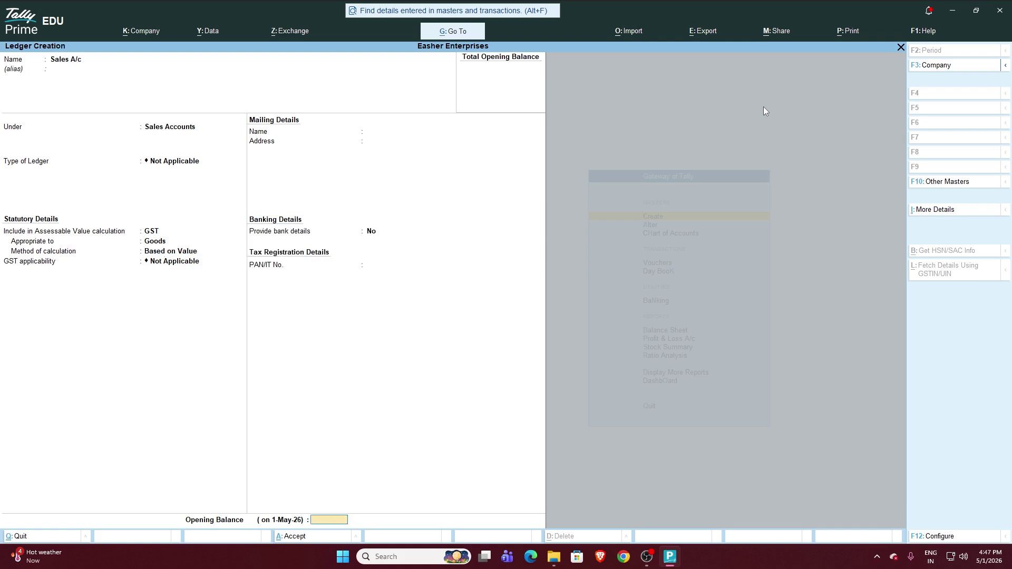
key("Return")
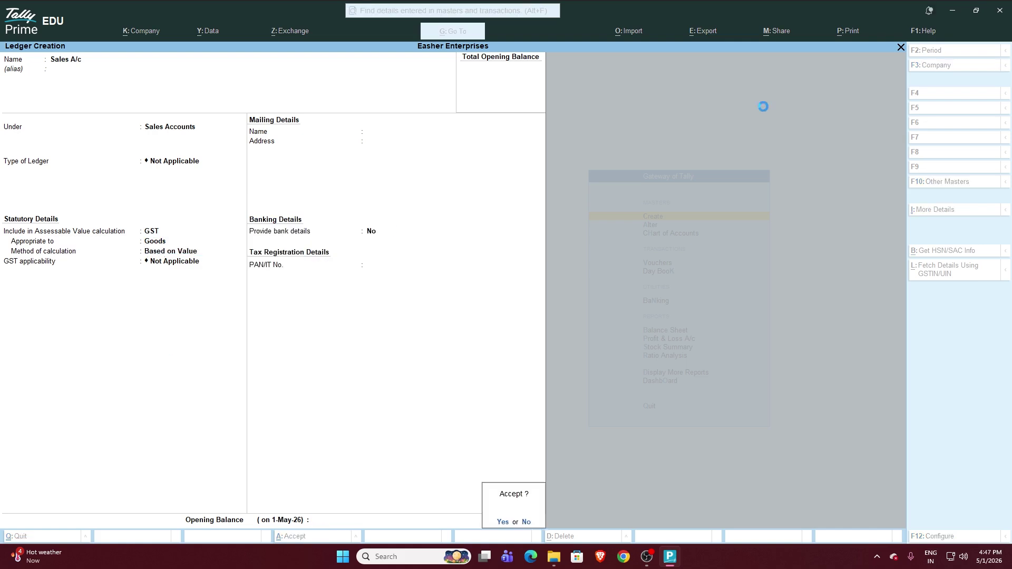
key("Return")
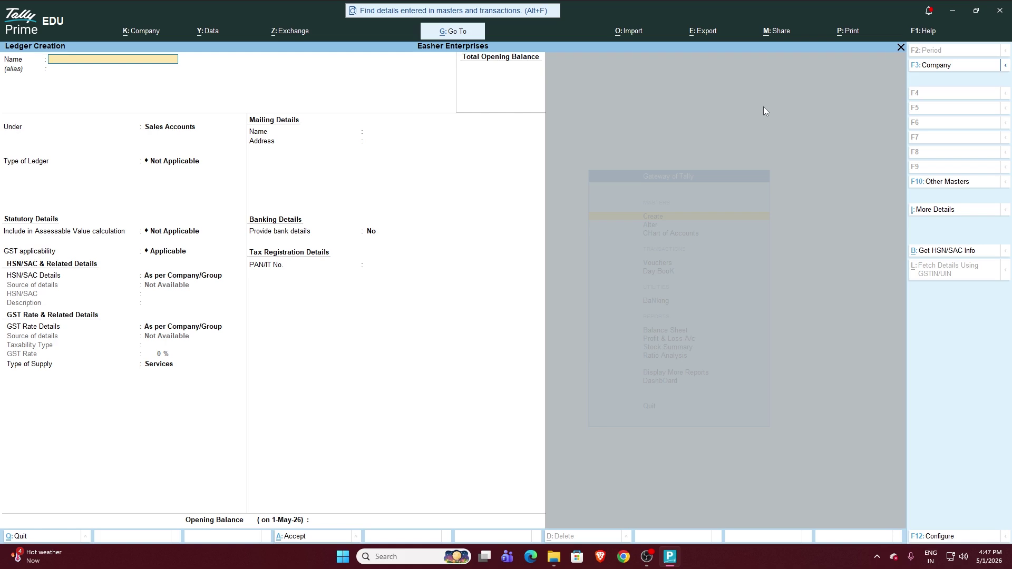
Step: Name the next ledger SGST A/c without an alias and place it under the Duties & Taxes group
type("SGST A/cv")
key("Return")
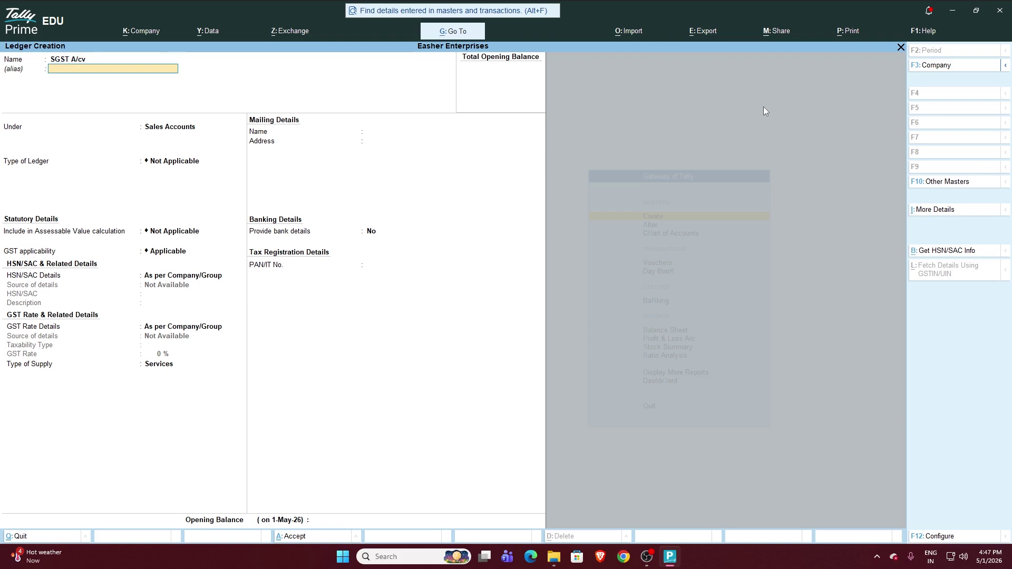
key("BackSpace")
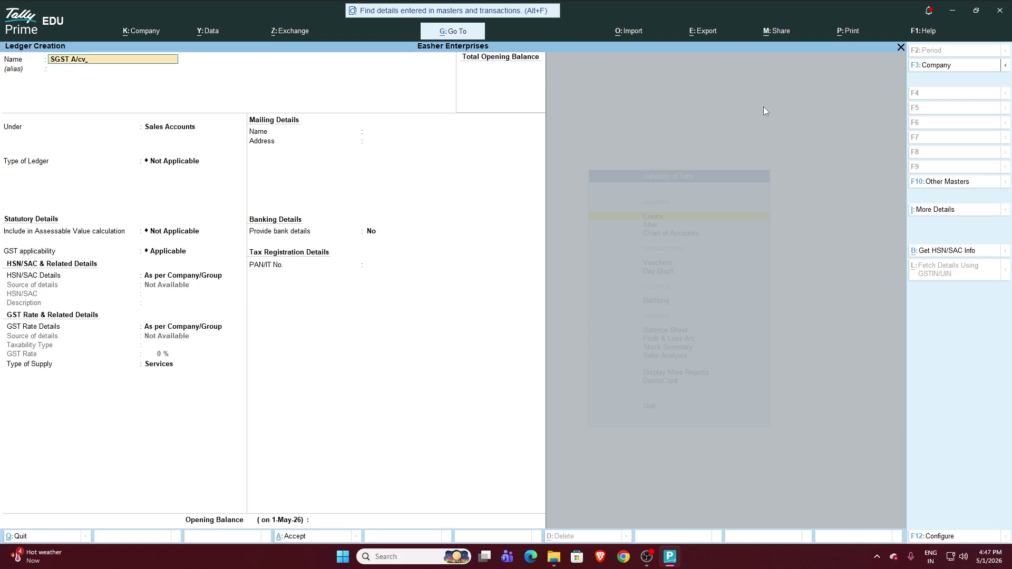
key("Return")
key("Return")
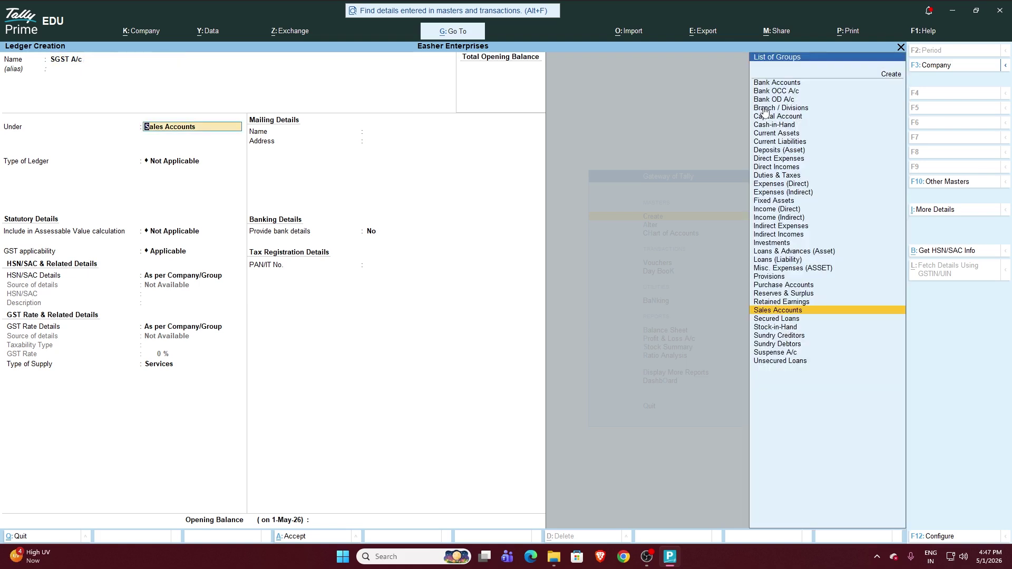
type("Du")
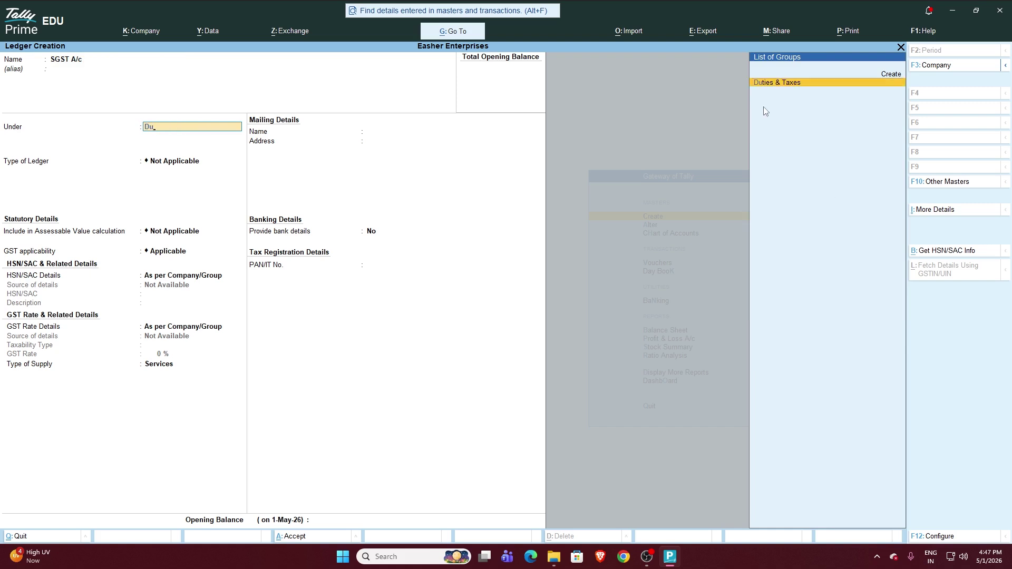
key("Return")
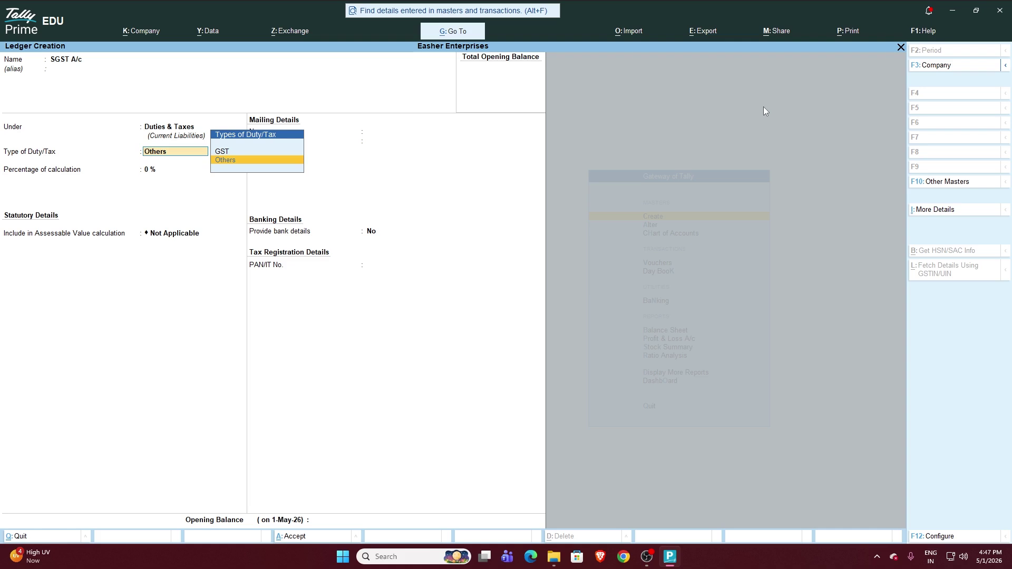
Step: Set the duty/tax type of SGST A/c to GST and its tax type to SGST/UTGST
key("Up")
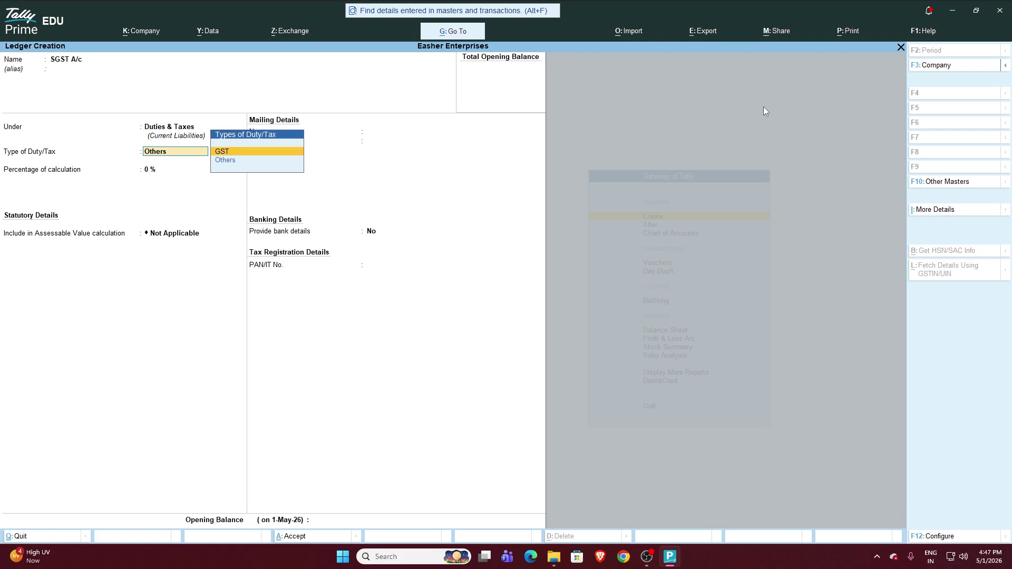
key("Return")
key("Down")
key("Down")
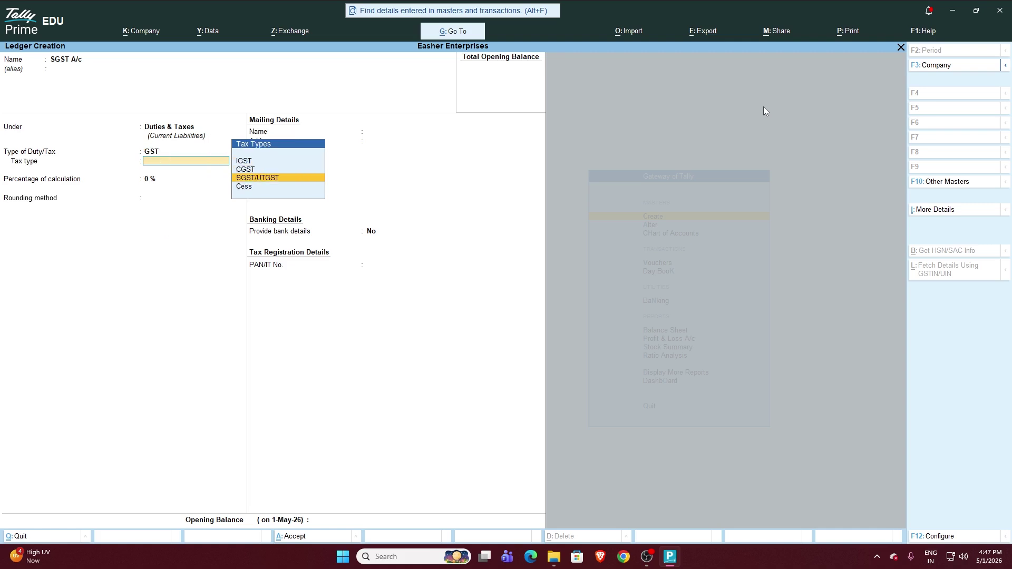
key("Return")
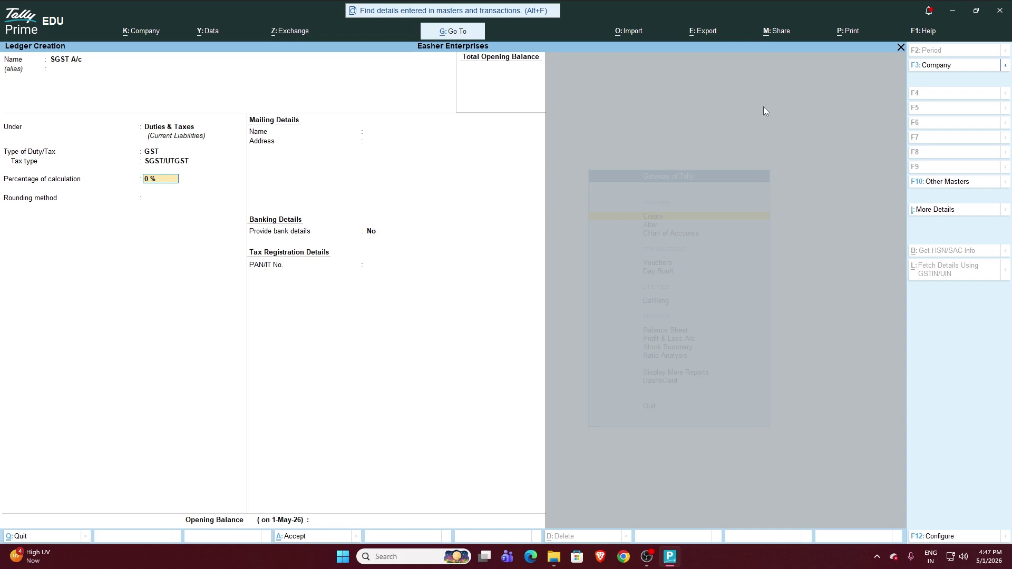
Step: Keep the SGST A/c calculation percentage at 0%, set its rounding method to Not Applicable, and save the ledger
key("Return")
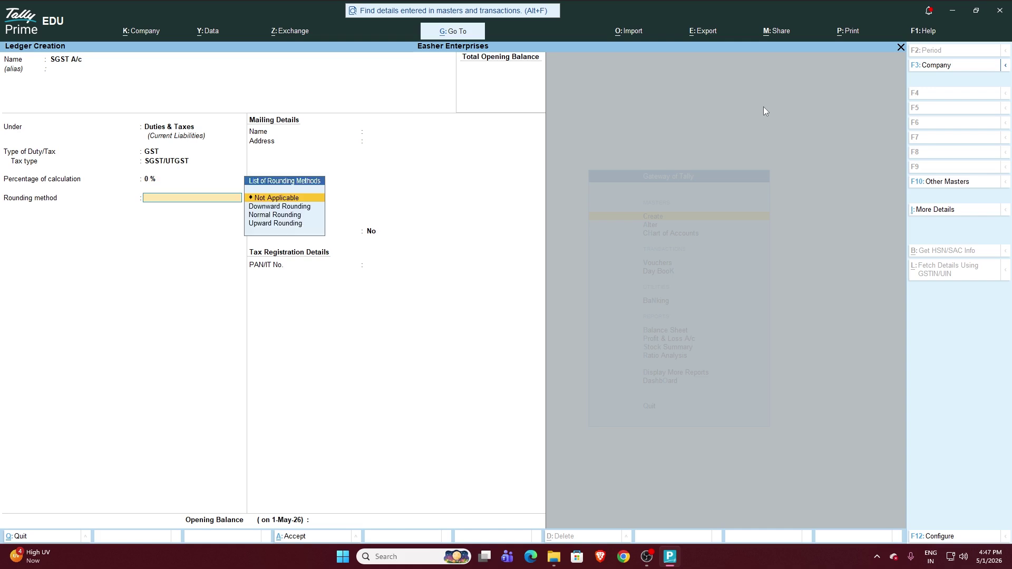
key("Return")
key("Return")
key("Return")
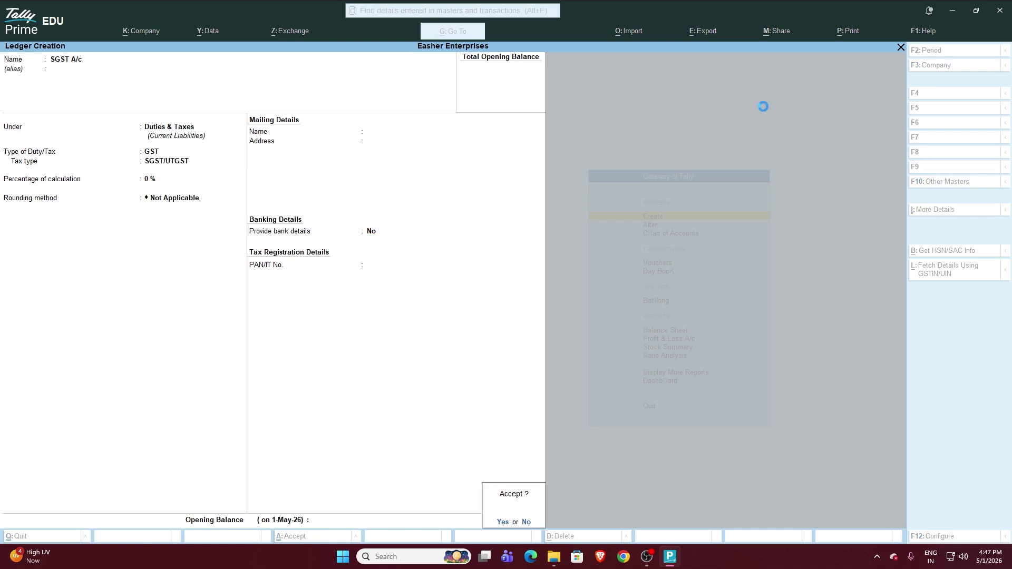
key("Return")
Step: Name the next ledger CGST A/c without an alias and place it under the Duties & Taxes group
type("C")
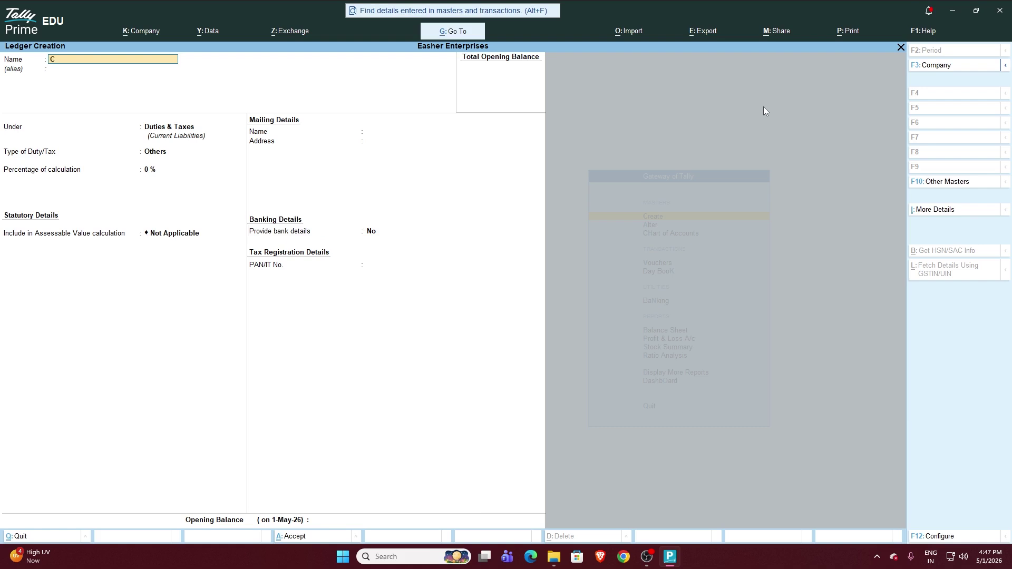
type("GST a/c")
key("Return")
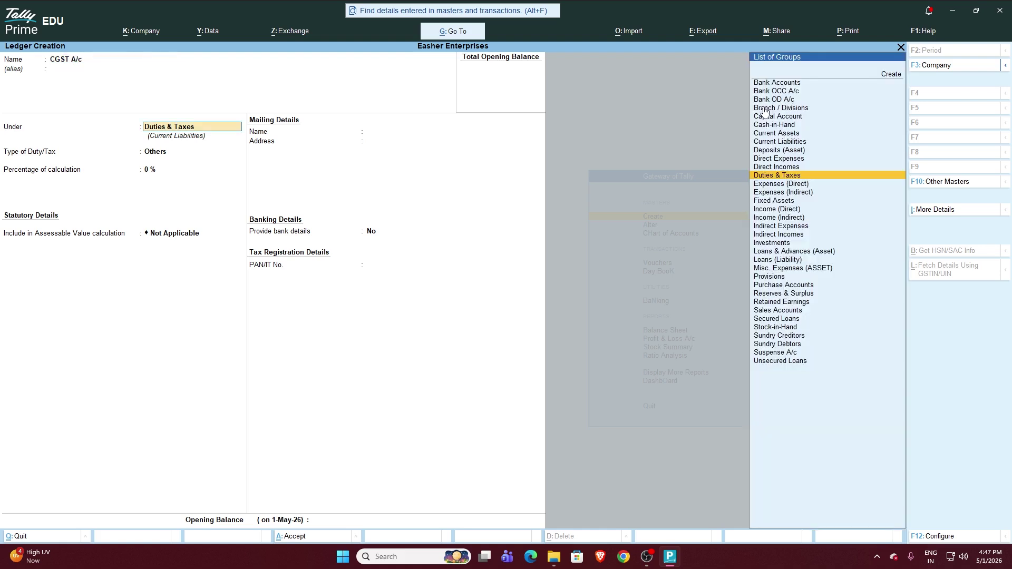
key("Return")
key("Return")
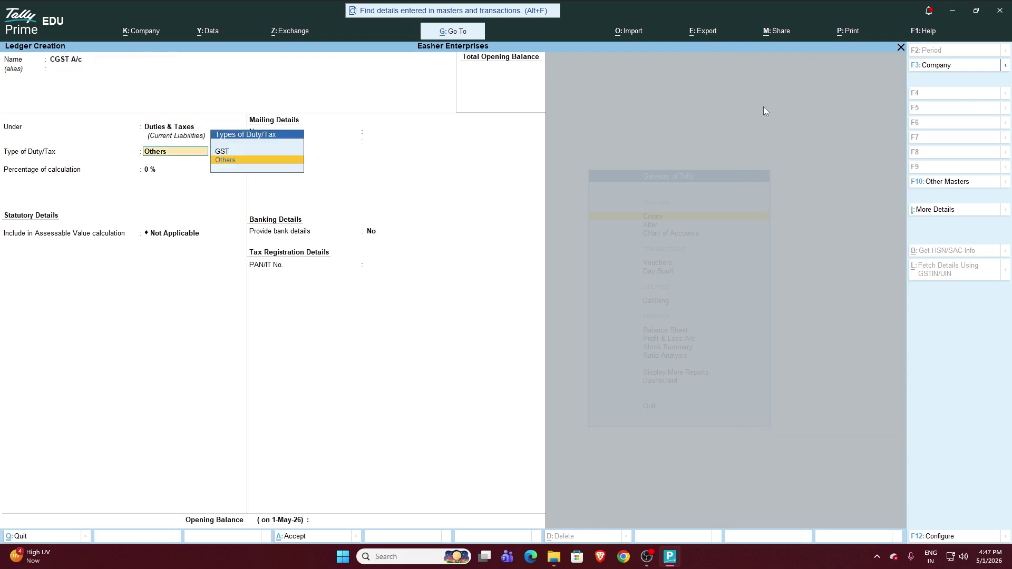
Step: Set the duty/tax type of CGST A/c to GST and its tax type to CGST
key("Up")
key("Return")
key("Down")
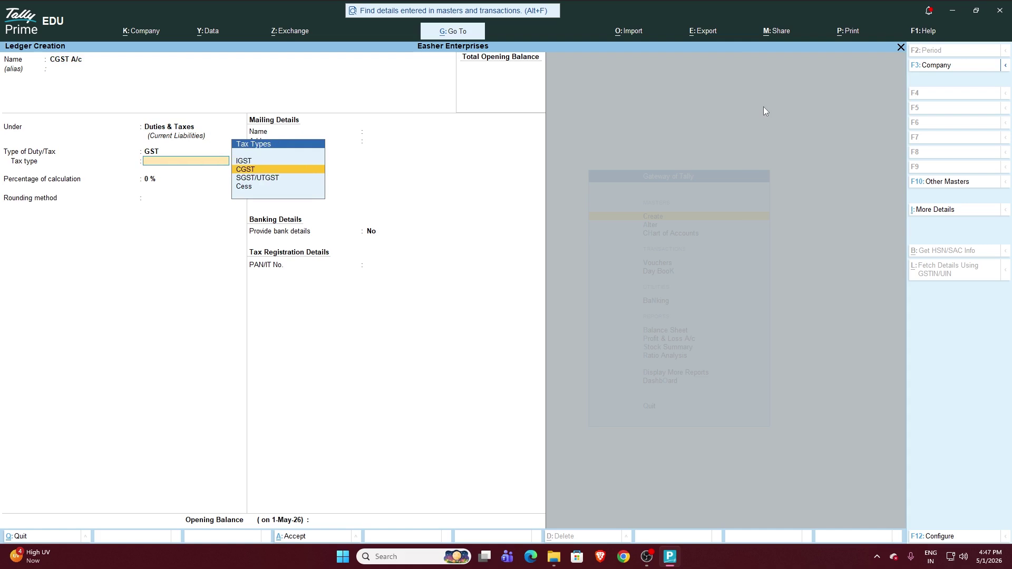
key("Return")
Step: Keep CGST A/c at 0% calculation with rounding Not Applicable and no bank details, and save the ledger
key("Return")
key("Return")
key("Return")
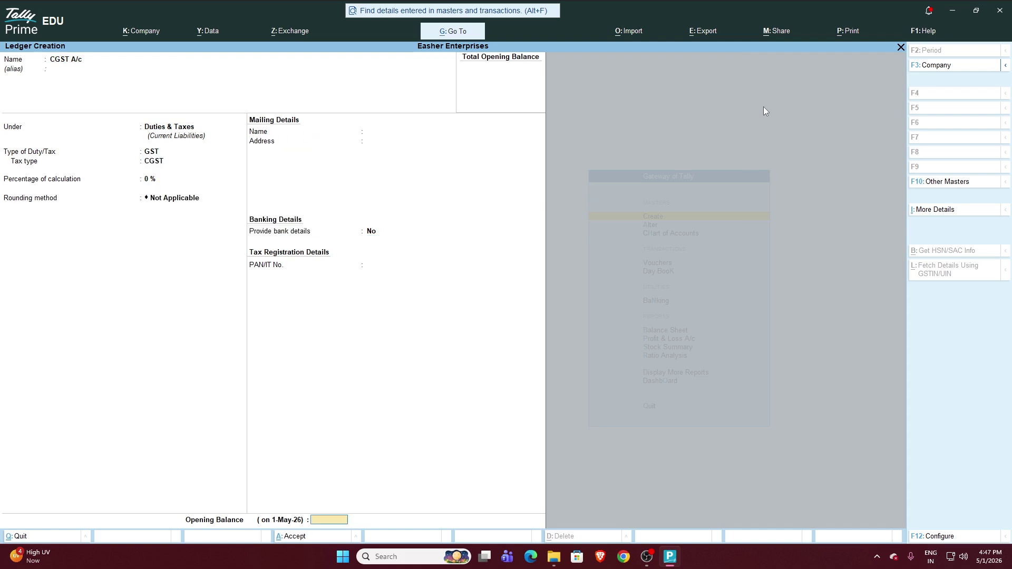
key("Return")
key("Return")
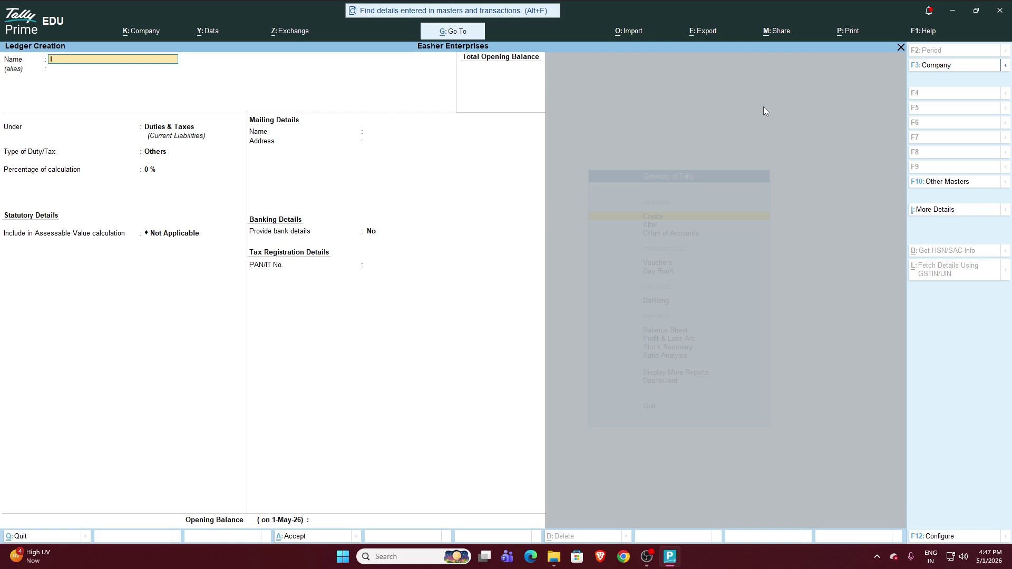
Step: Name the next ledger IGST A/c without an alias and place it under the Duties & Taxes group
type("IHS")
key("BackSpace")
key("BackSpace")
type("HG")
type("GS")
type("c")
key("Return")
key("Return")
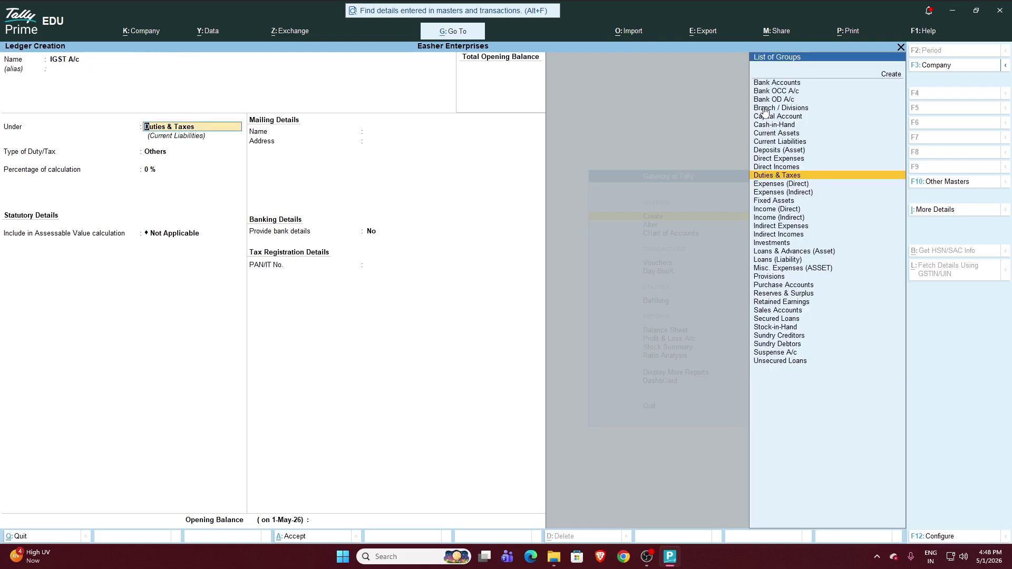
key("Return")
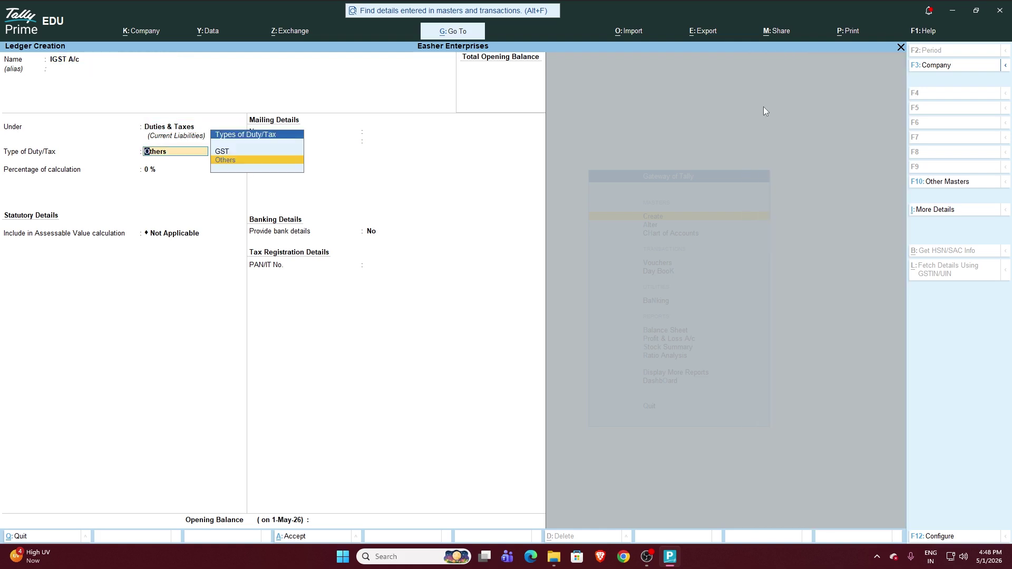
Step: Set the duty/tax type of IGST A/c to GST and its tax type to IGST
key("Up")
key("Return")
key("Return")
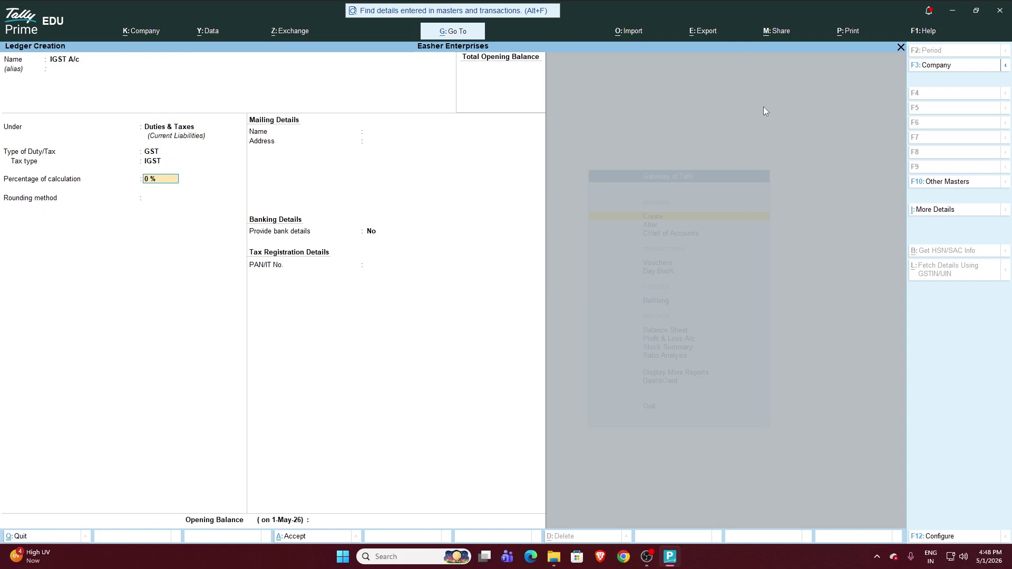
Step: Keep IGST A/c at 0% calculation with rounding Not Applicable and no bank details, and save the ledger
key("Return")
key("Return")
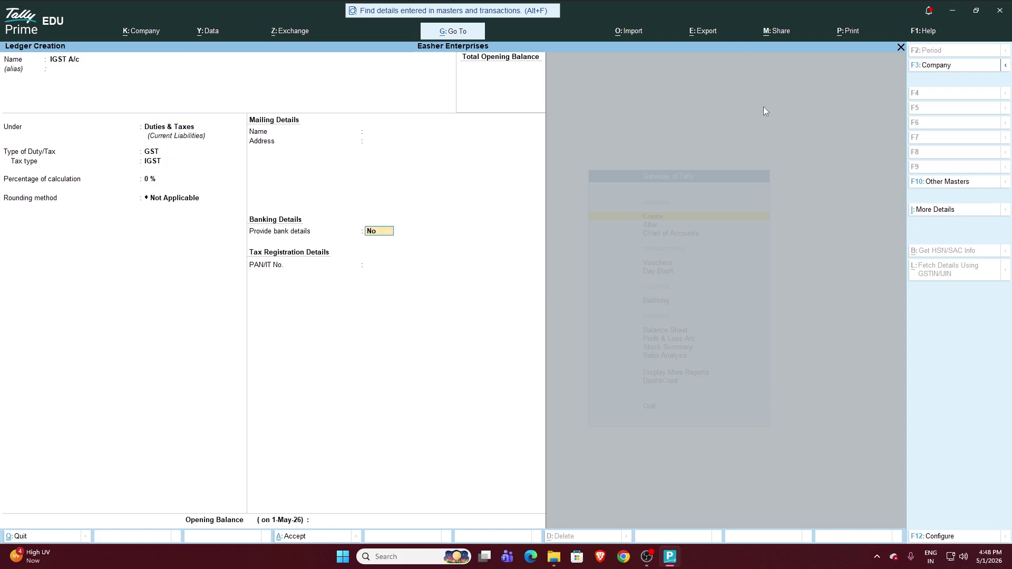
key("Return")
key("Return")
key("Return")
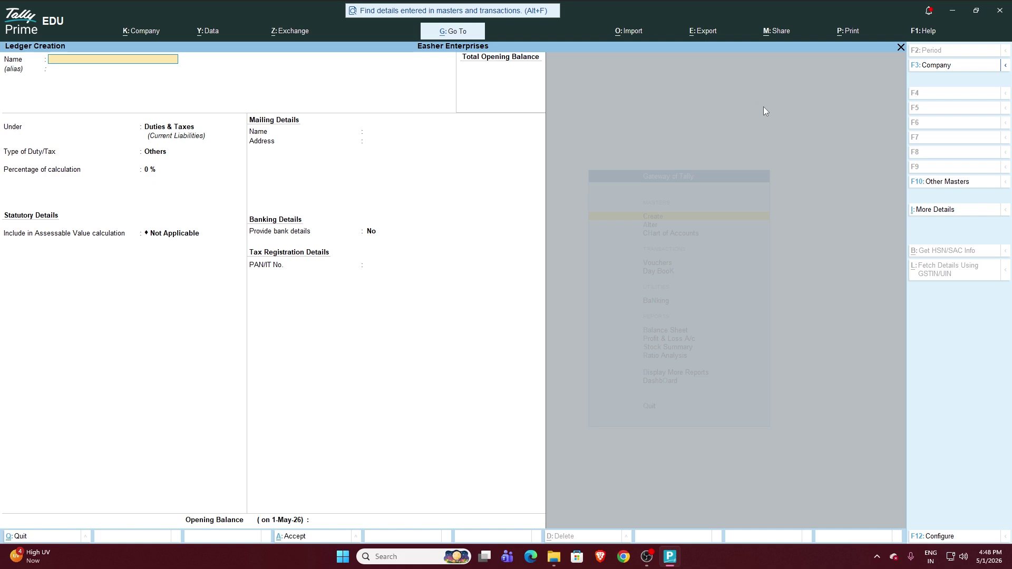
Step: Name the next ledger X A/c without an alias and place it under the Sundry Creditors group
key("BackSpace")
type("X a/c")
key("Return")
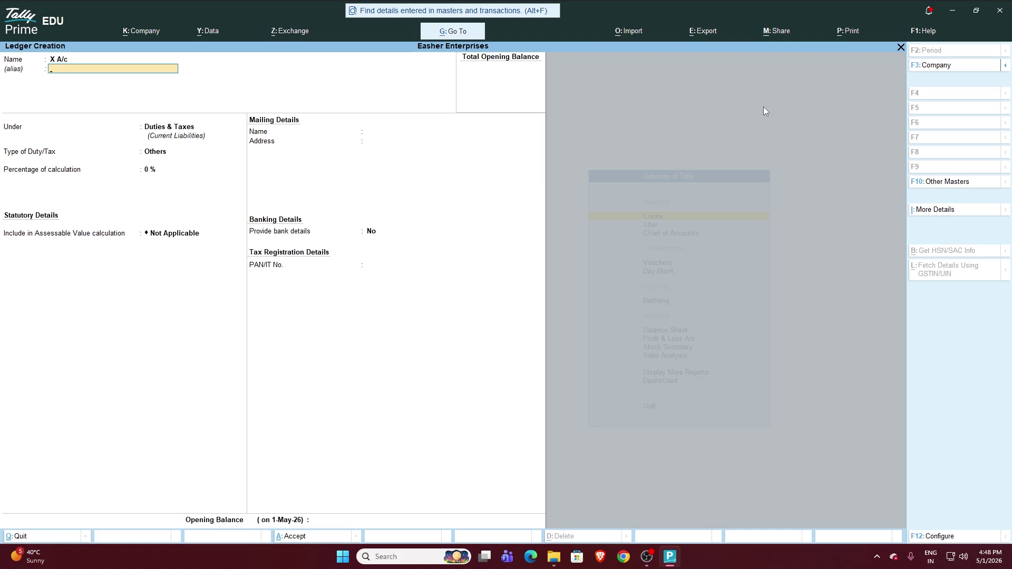
key("Return")
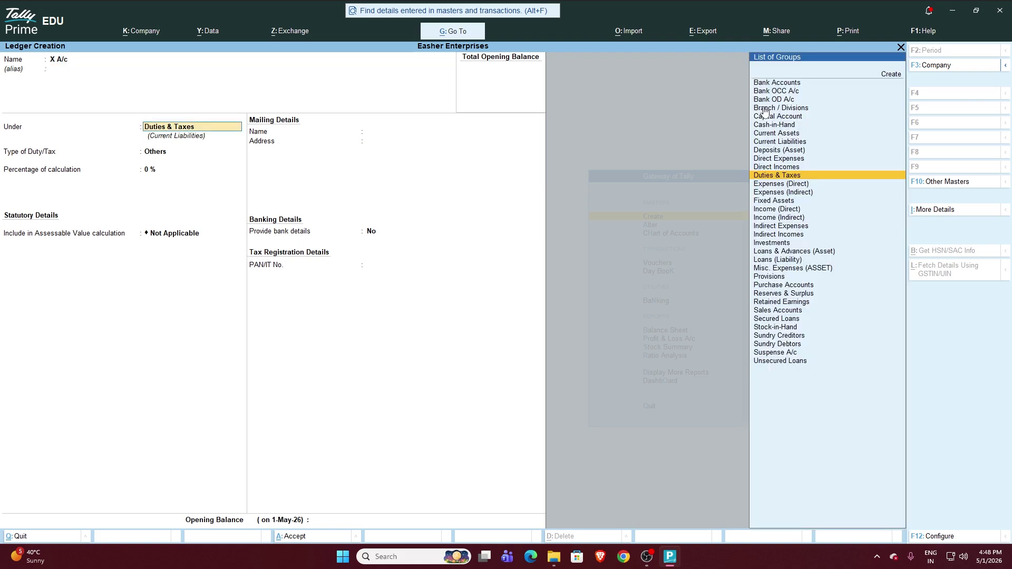
type("Sun")
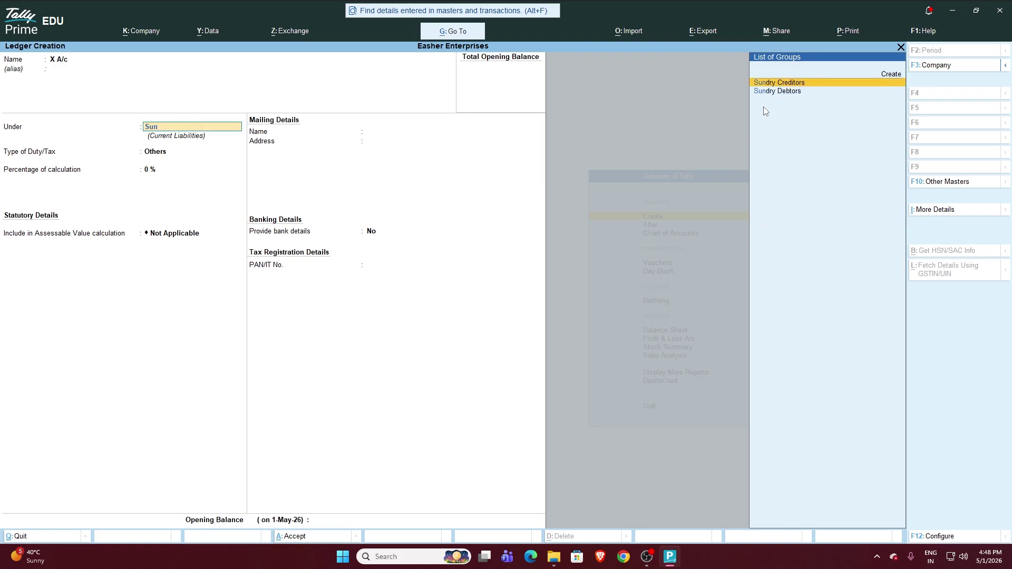
key("Return")
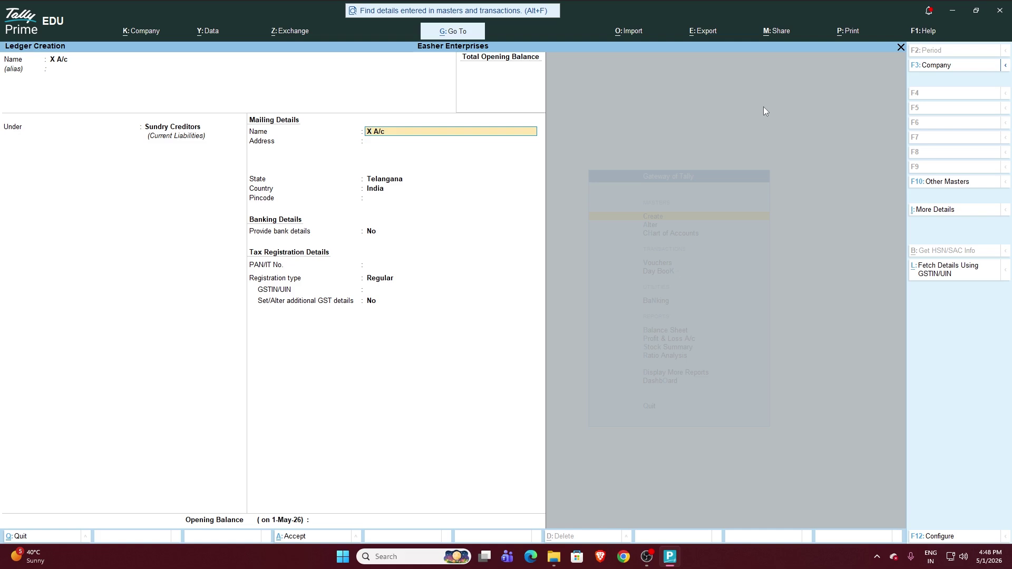
Step: Keep the mailing name of X A/c with state Telangana and country India, leaving the address and pincode blank
key("Return")
key("Return")
key("Return")
key("Return")
key("Return")
key("Return")
key("Return")
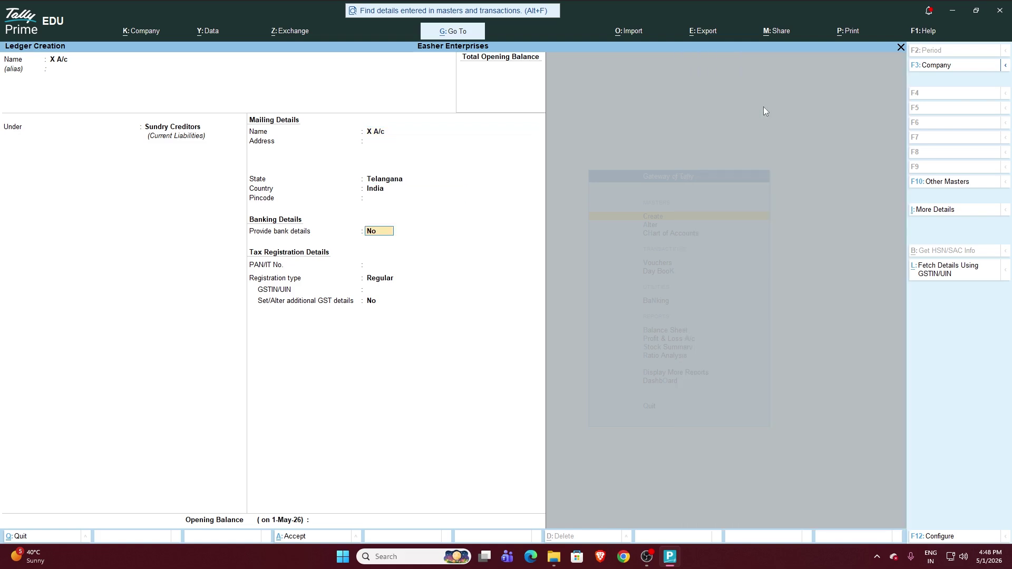
Step: Keep X A/c without bank details and with Regular registration, leave the GSTIN and opening balance blank, and save the ledger
key("Return")
key("Return")
key("Return")
key("Return")
key("Return")
key("Return")
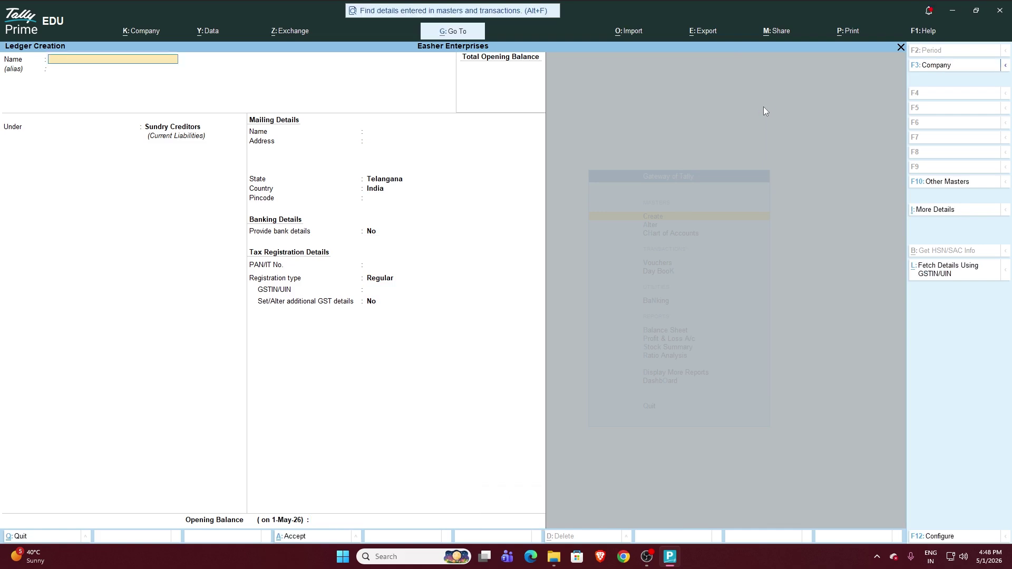
Step: Name the next ledger Y A/c without an alias and place it under the Sundry Debtors group
type("Y a/c")
key("Return")
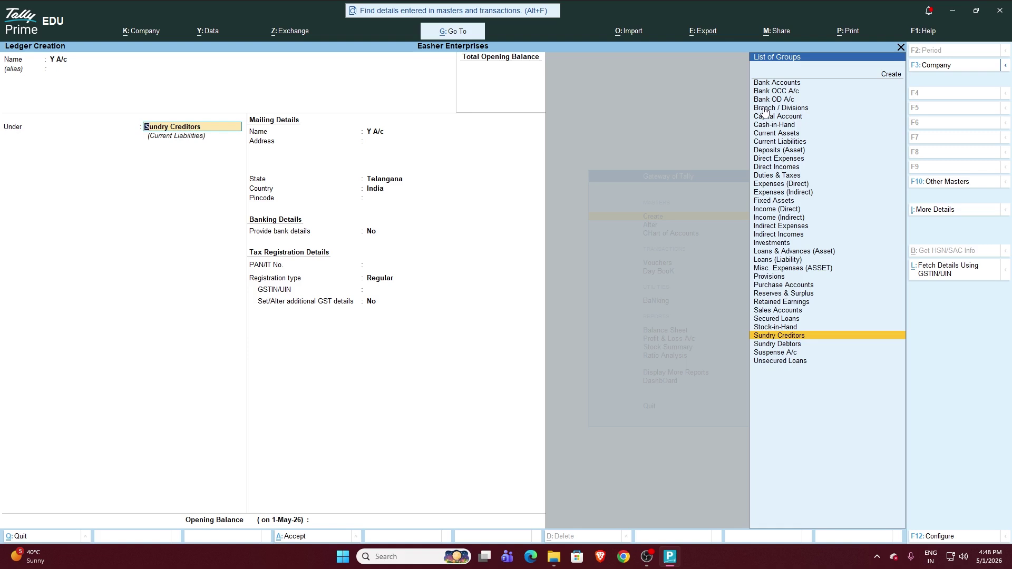
type("S")
key("Up")
key("Up")
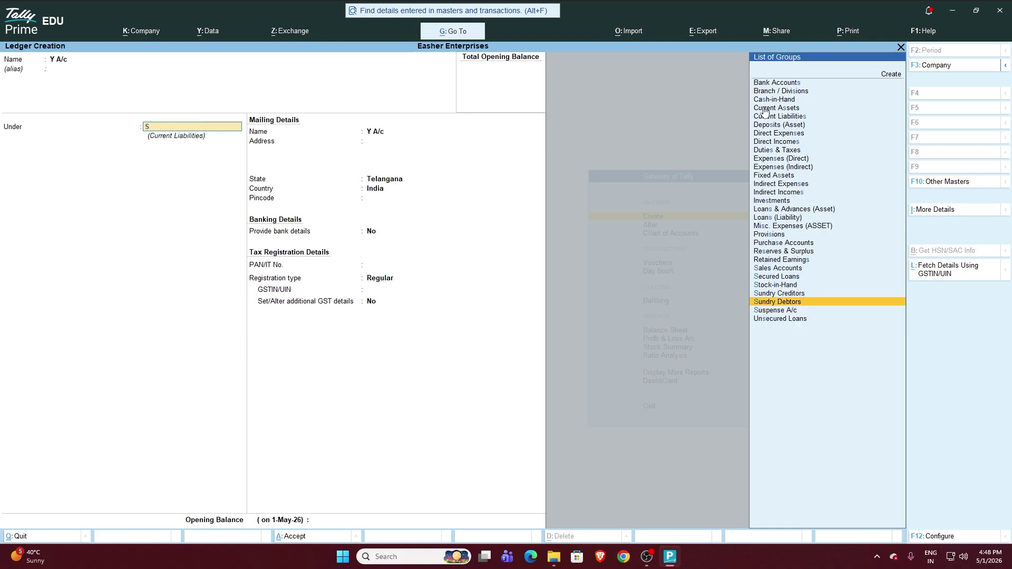
key("Return")
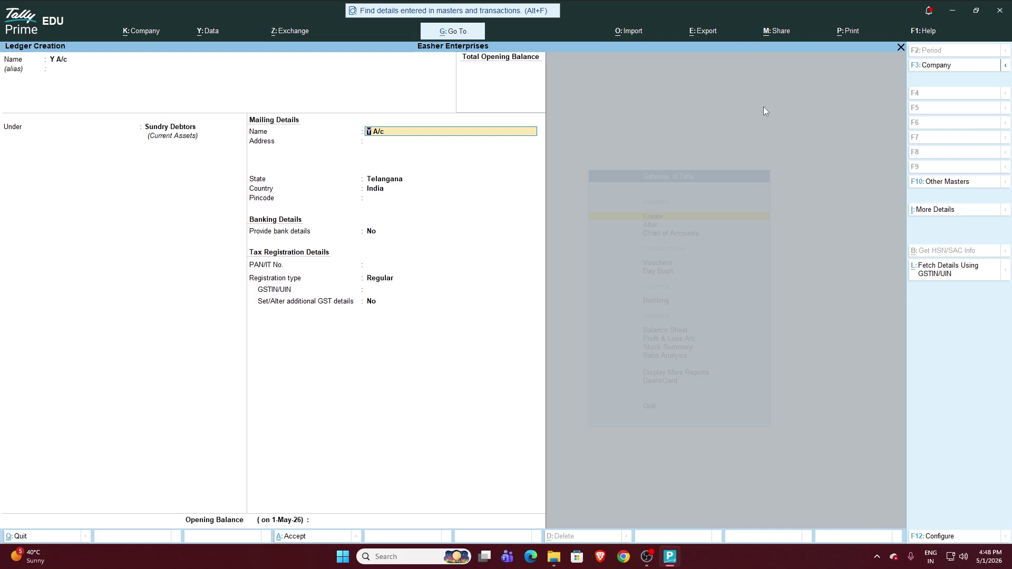
Step: Keep the mailing name of Y A/c with state Telangana and country India, without address, pincode, bank details or PAN
key("Return")
key("Return")
key("Return")
key("Return")
key("Return")
key("Return")
key("Return")
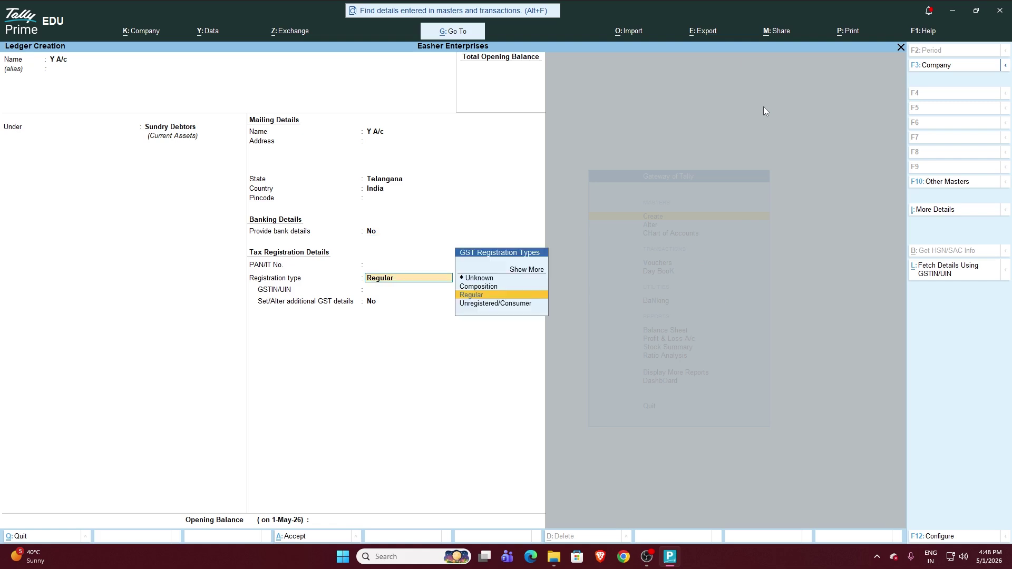
Step: Keep Regular registration for Y A/c, leave the GSTIN and opening balance blank, and save the ledger
key("Return")
key("Return")
key("Return")
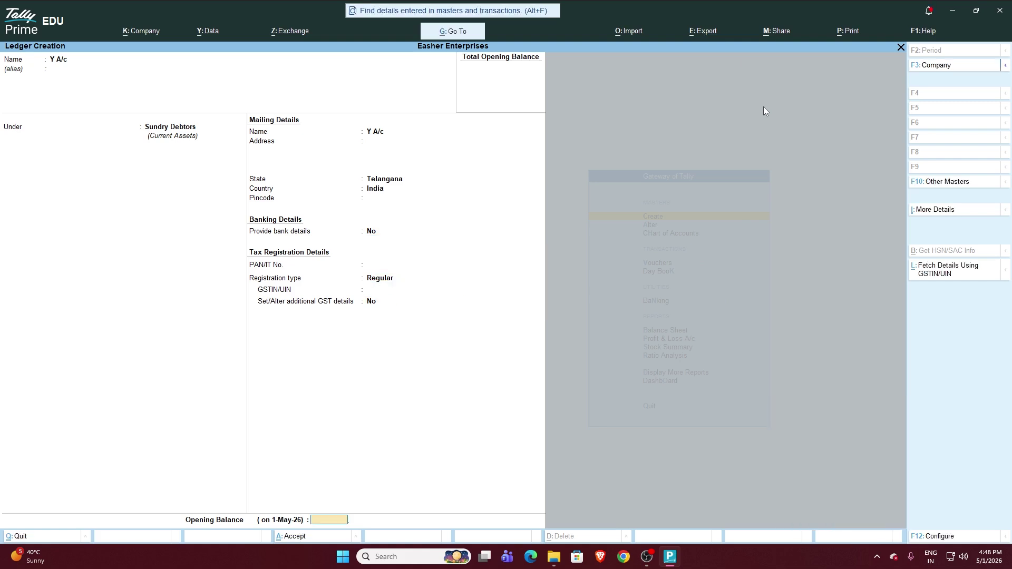
key("Return")
key("Return")
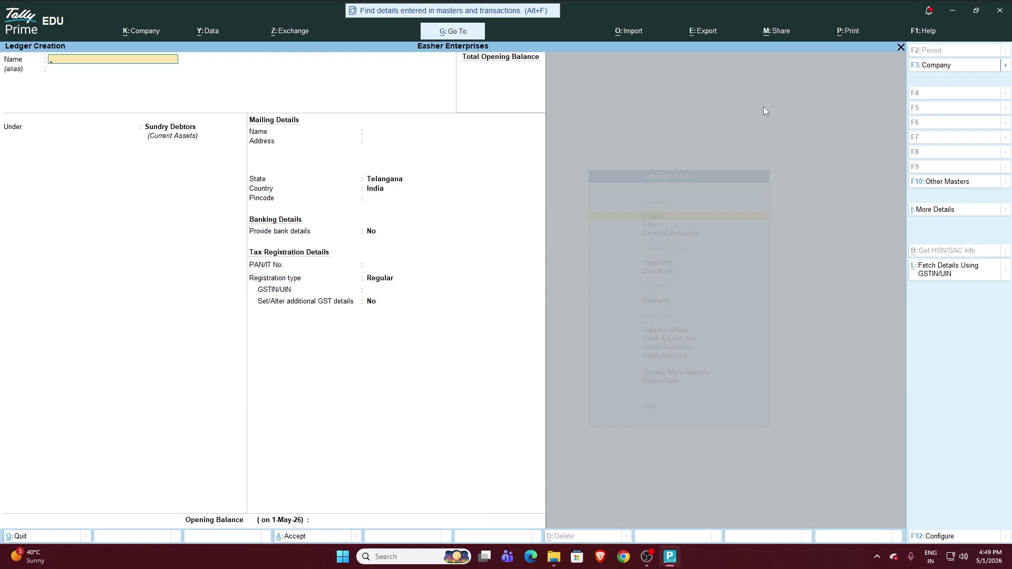
Step: Start a trial ledger named Ff and look through the account groups from Sundry Debtors back to Cash-in-Hand
type("Ff")
key("Return")
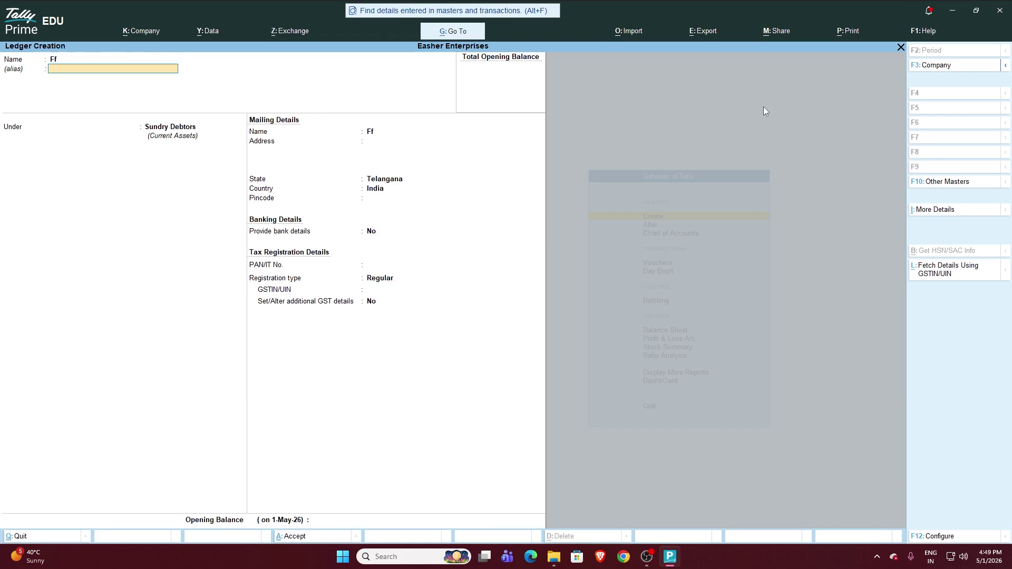
key("Return")
key("Up")
key("Up")
key("Up")
key("Up")
key("Up")
key("Up")
key("Up")
key("Up")
key("Up")
key("Up")
key("Up")
key("Up")
key("Up")
key("Up")
key("Up")
key("Up")
key("Up")
key("Up")
key("Up")
key("Up")
key("Up")
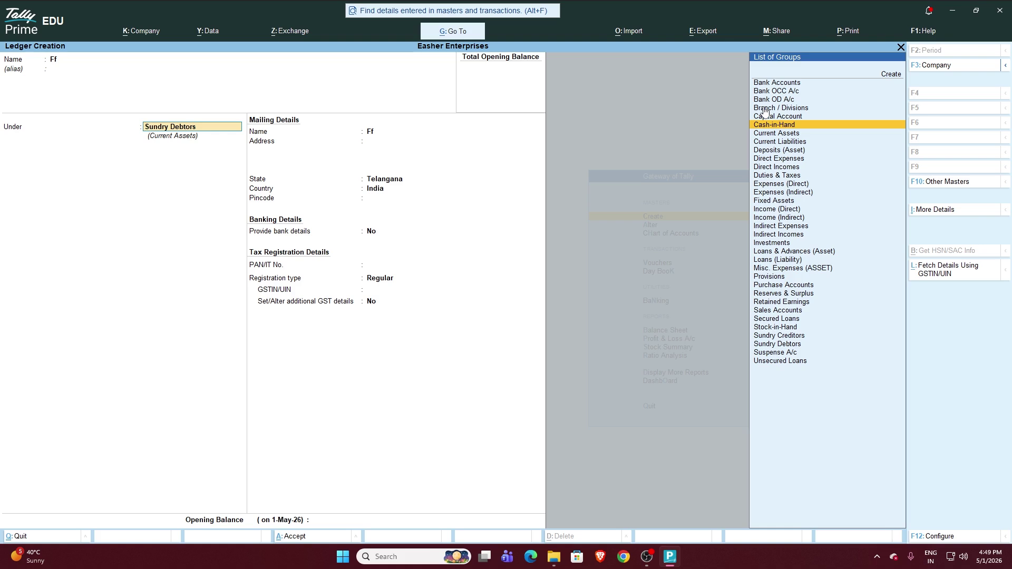
Step: Discard the unsaved trial ledger Ff and return to the Gateway of Tally
key("BackSpace")
key("Escape")
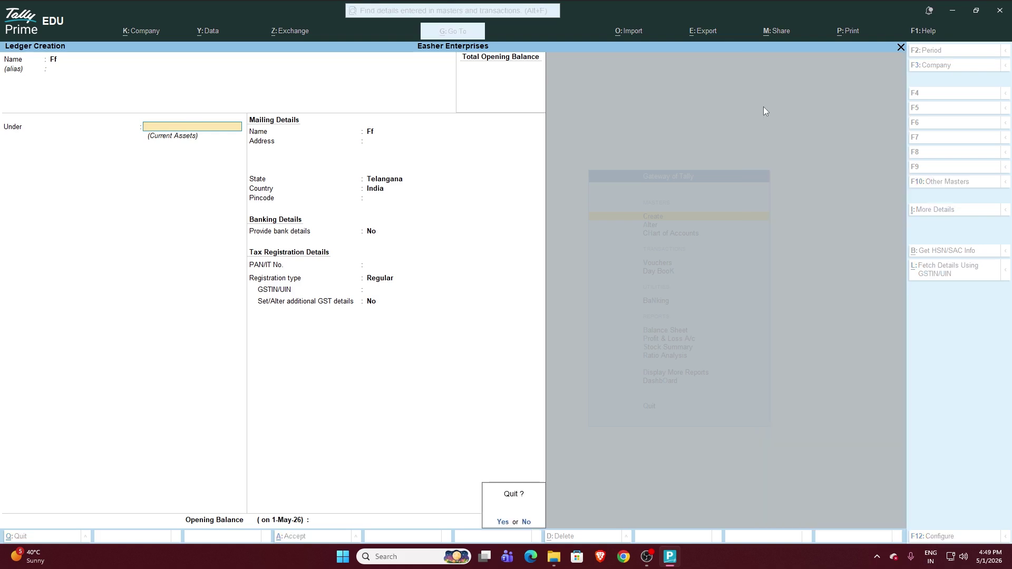
key("y")
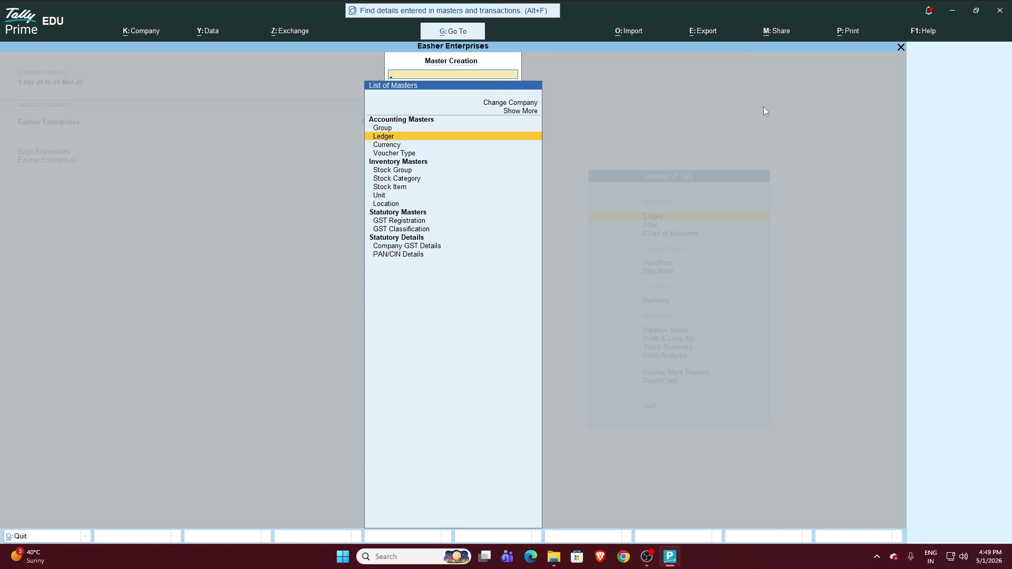
key("Escape")
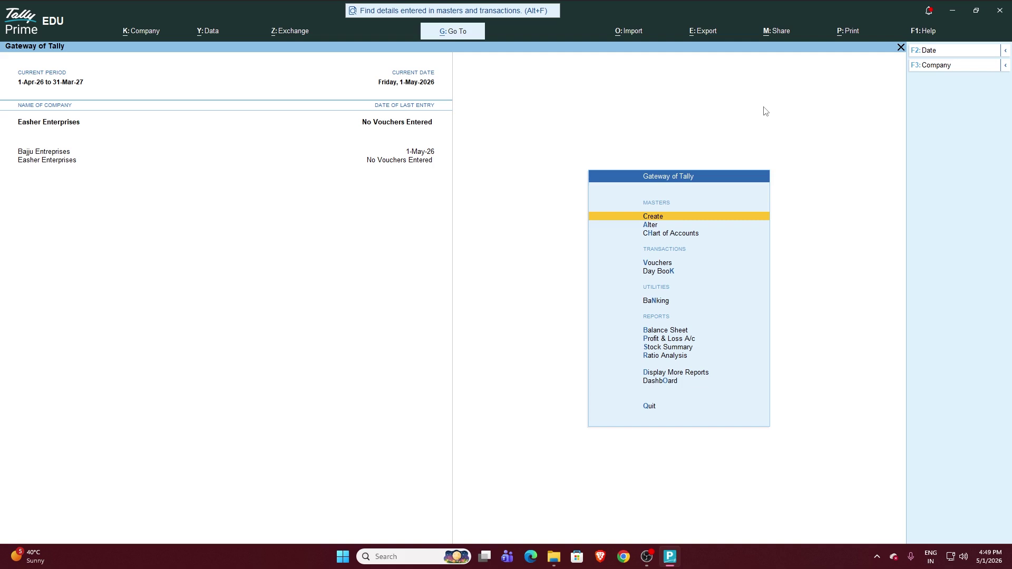
key("Return")
key("Down")
key("Return")
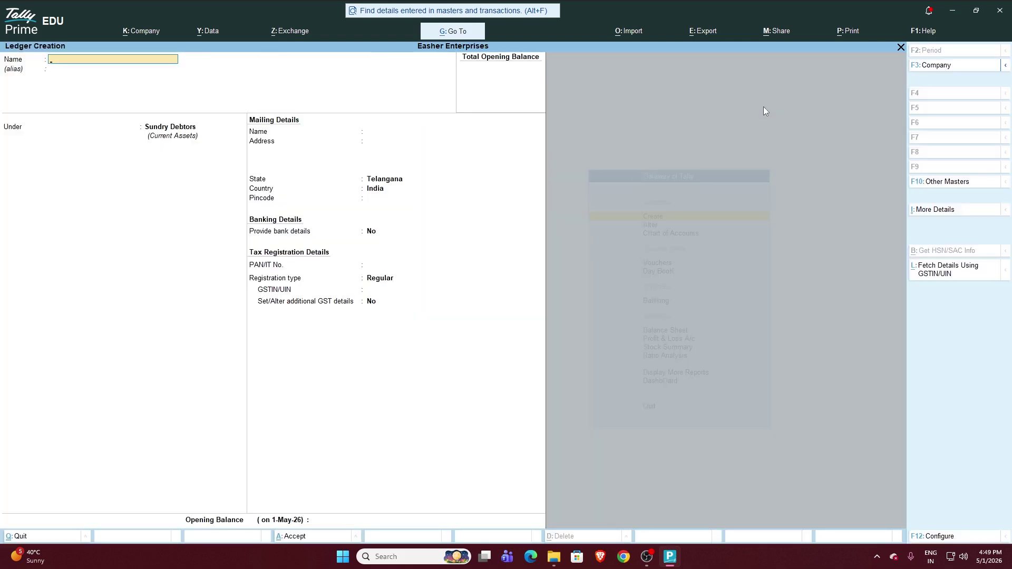
key("Escape")
key("Return")
key("Escape")
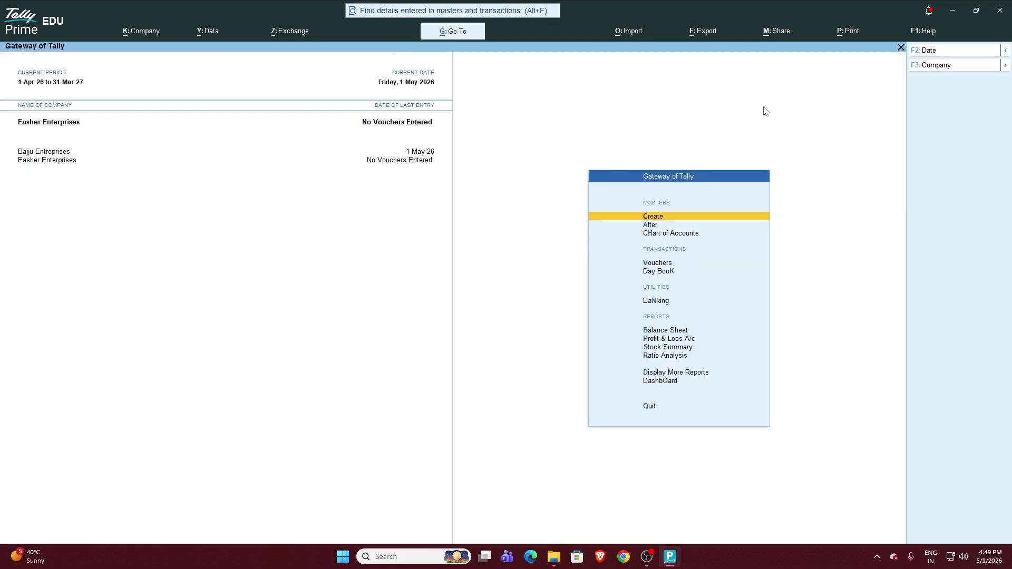
Step: Open the list of Easher Enterprises ledgers for alteration
key("Down")
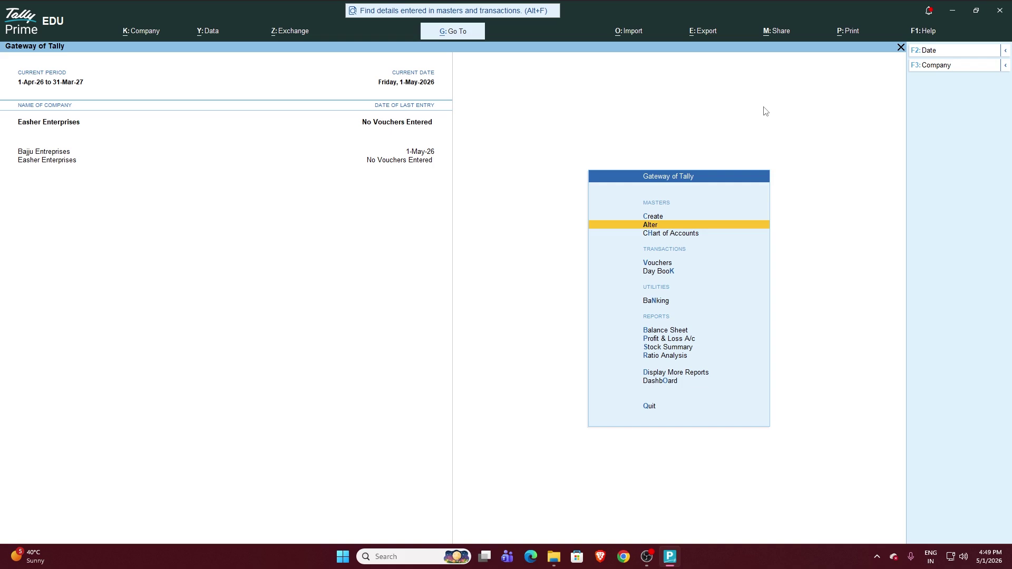
key("Return")
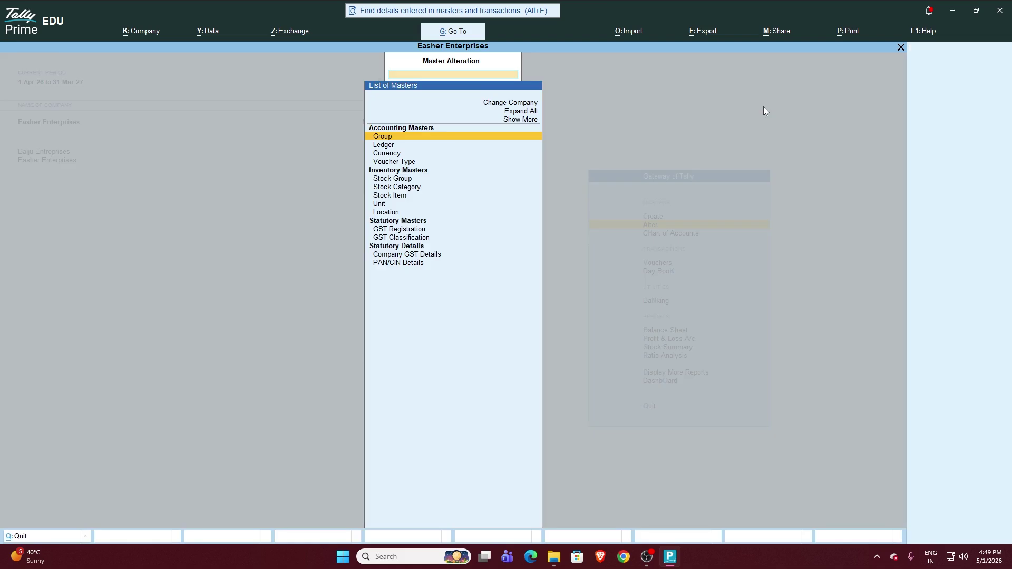
key("Down")
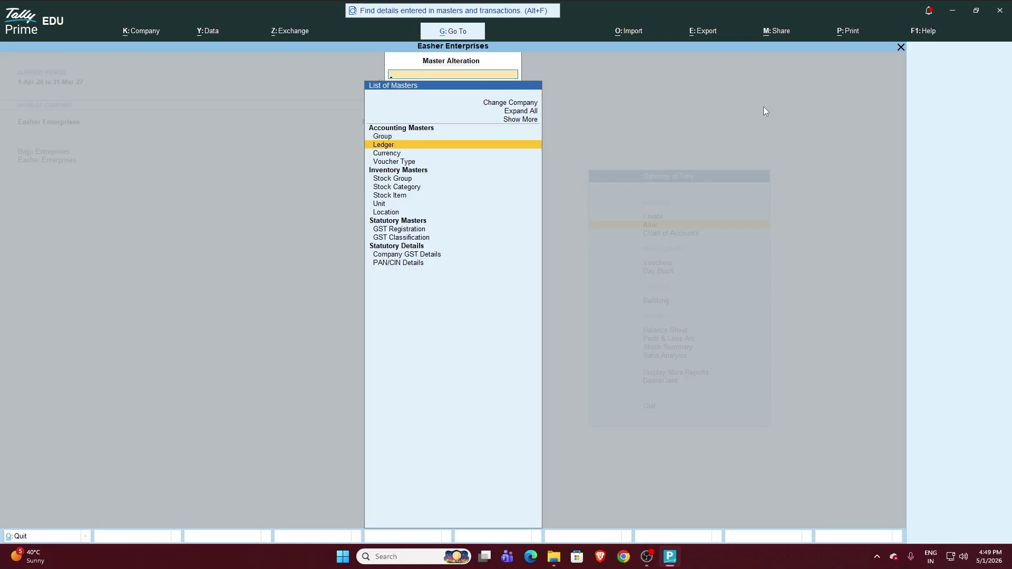
key("Return")
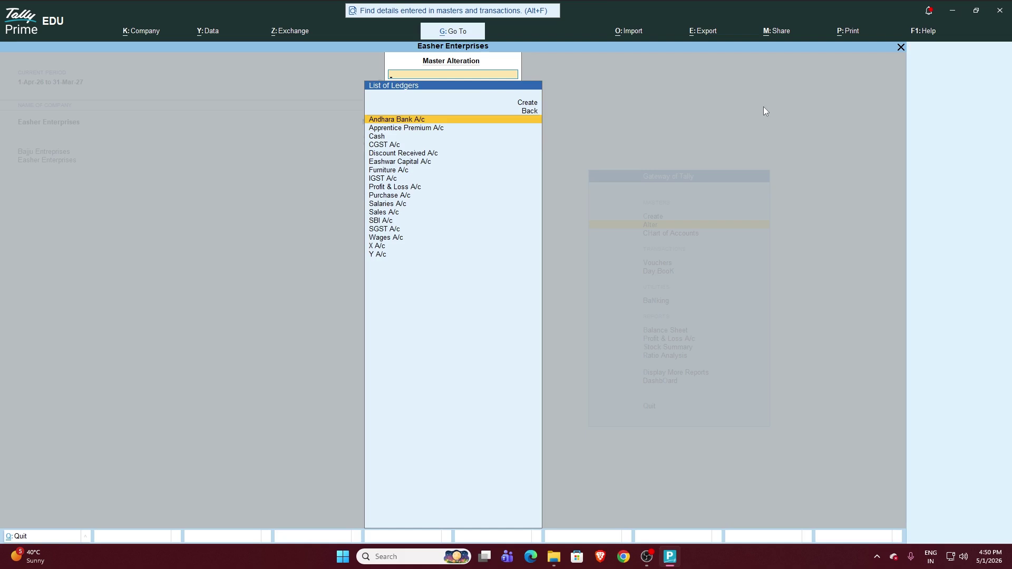
Step: Look through the ledger list from Andhara Bank A/c down to Wages A/c and back up to Salaries A/c
key("Down")
key("Down")
key("Down")
key("Down")
key("Down")
key("Down")
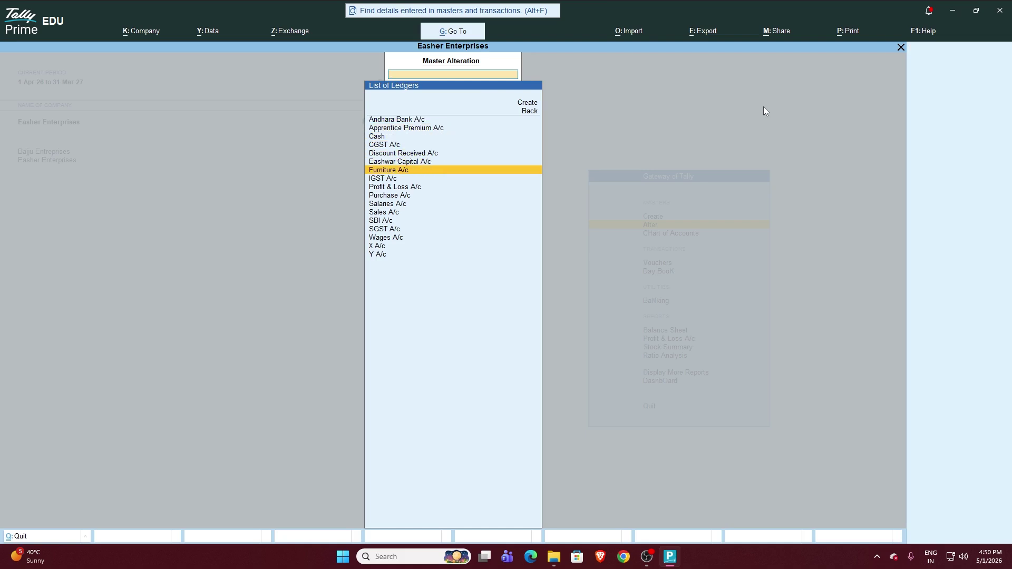
key("Down")
key("Down")
key("Down")
key("Down")
key("Down")
key("Down")
key("Down")
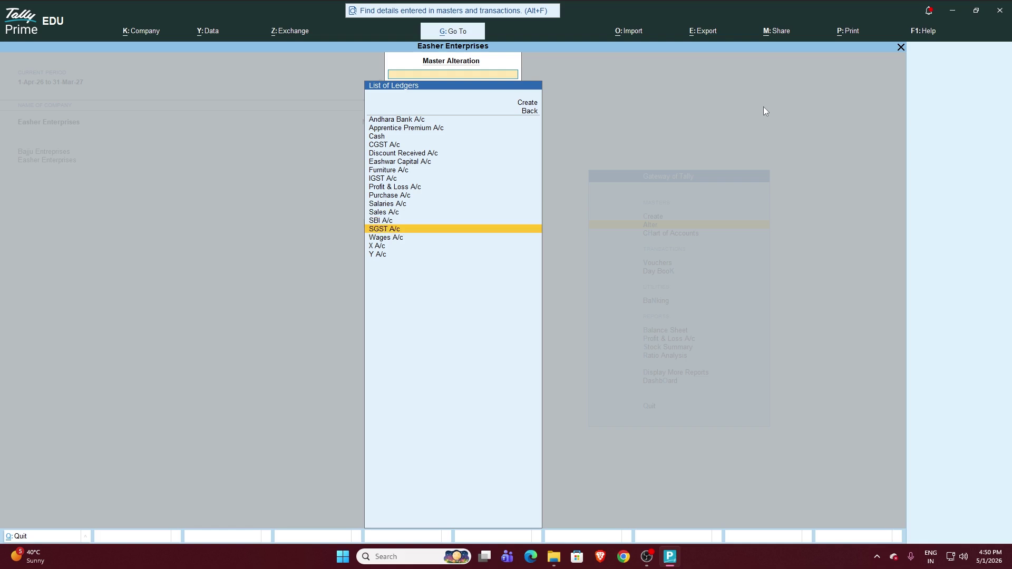
key("Down")
key("Up")
key("Up")
key("Up")
key("Up")
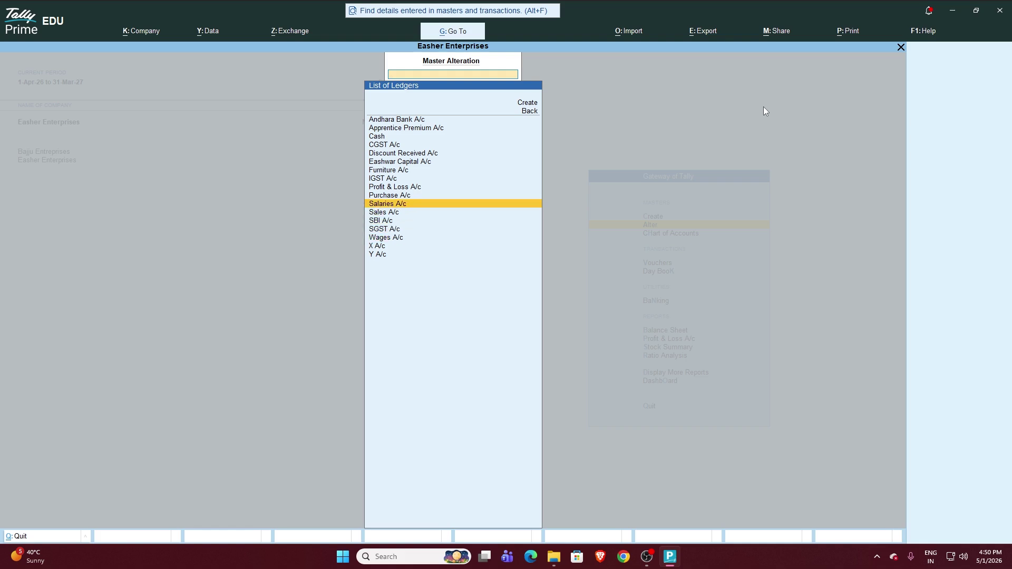
Step: Open the IGST A/c ledger for alteration and set its percentage of calculation to 18%
key("Up")
key("Up")
key("Up")
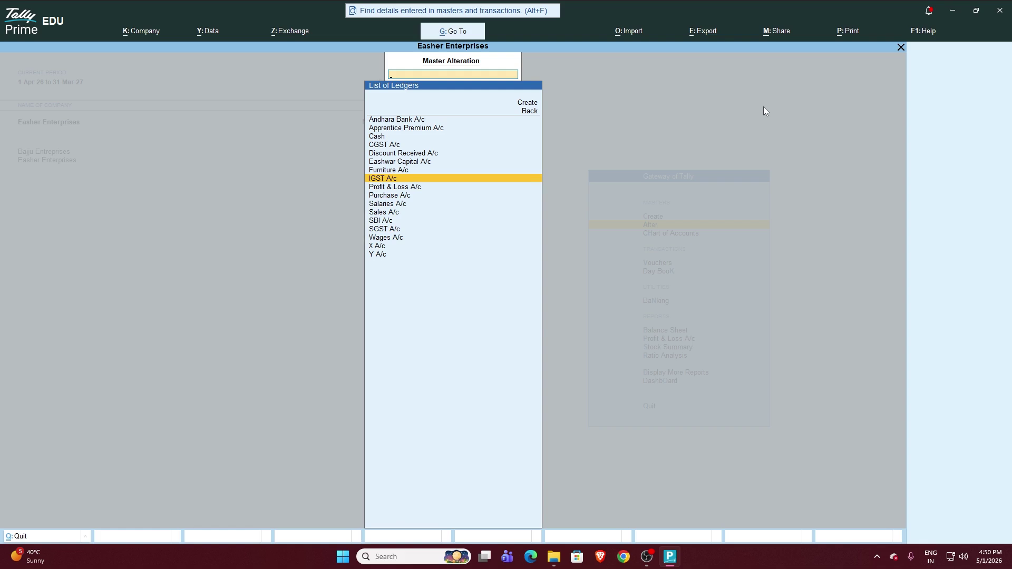
key("Return")
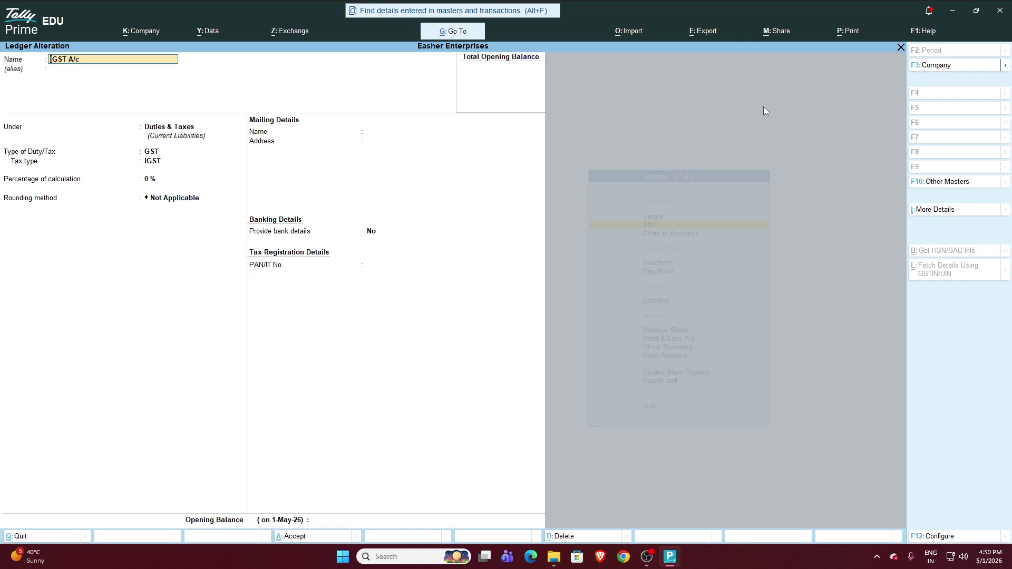
key("Return")
key("Return")
key("Return")
key("Return")
key("Return")
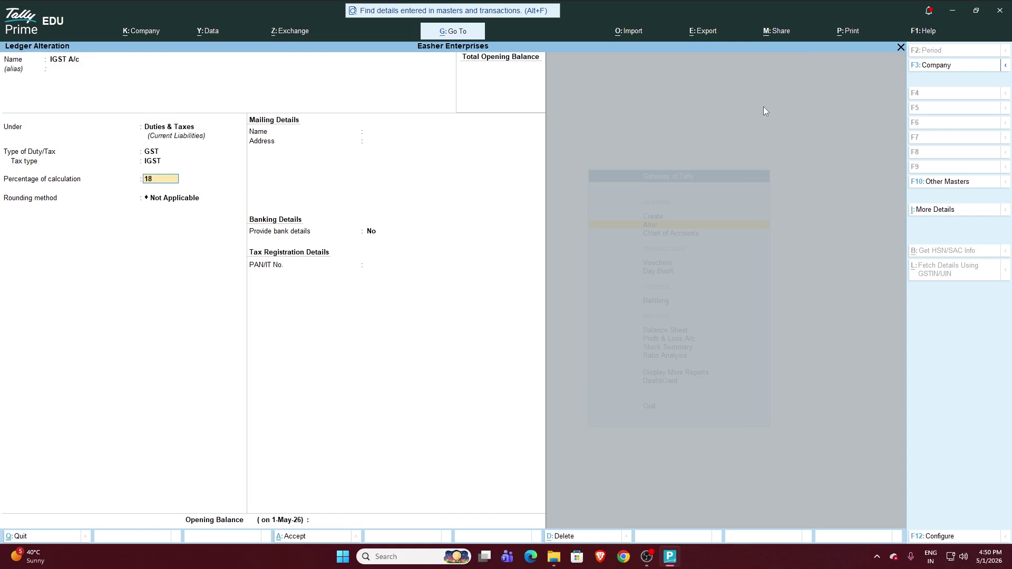
key("Return")
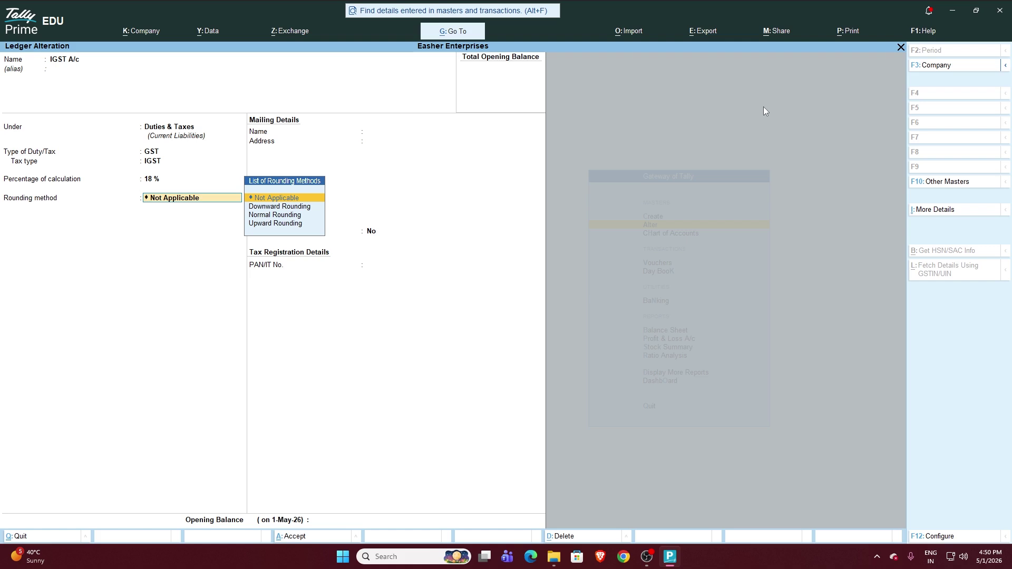
Step: Keep the rounding method as Not Applicable and save the altered IGST A/c ledger
key("Return")
key("Return")
key("Return")
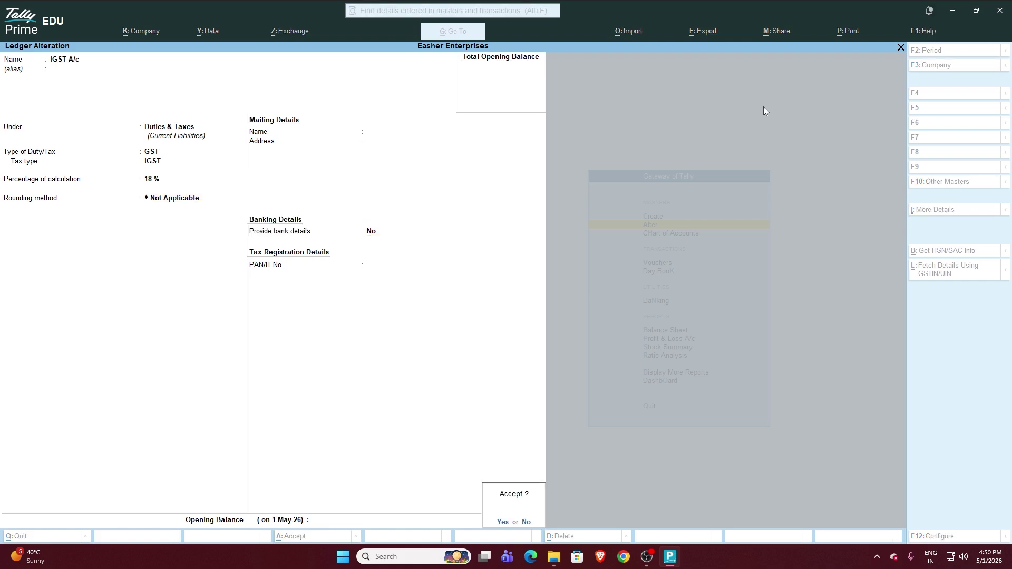
key("Return")
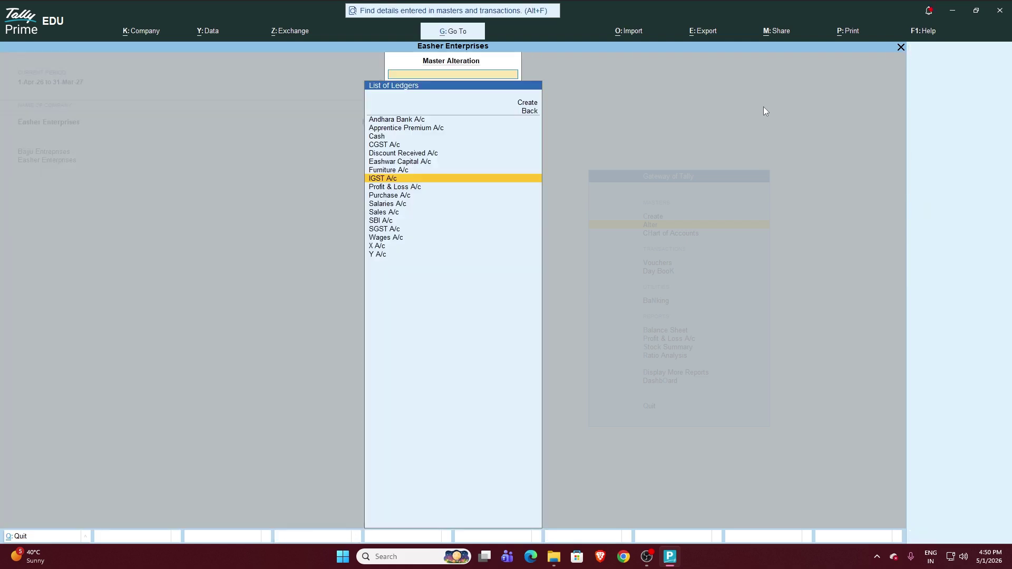
Step: Reopen IGST A/c to check its saved tax details, and return to the Gateway of Tally
key("Return")
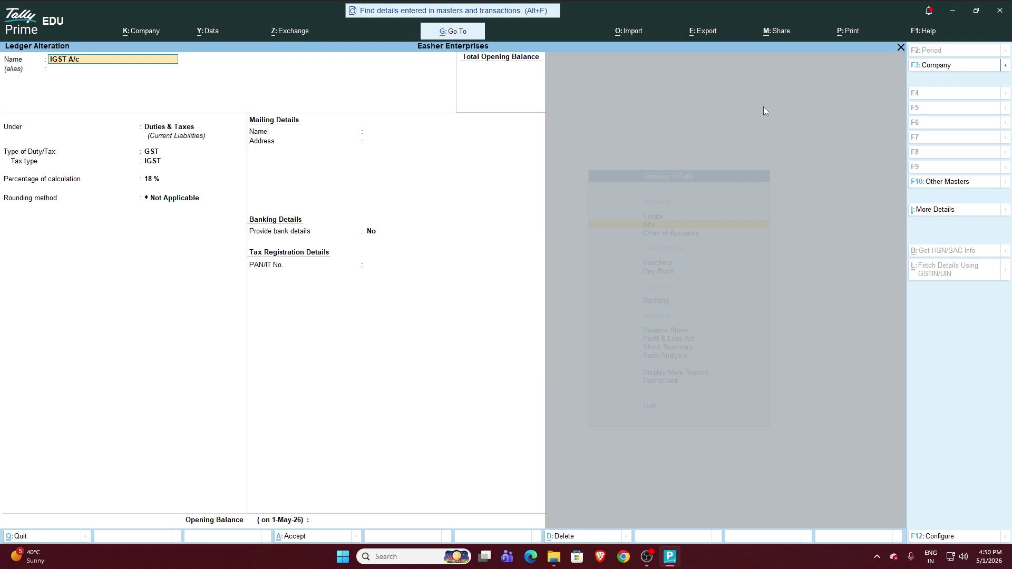
key("BackSpace")
key("Escape")
key("Escape")
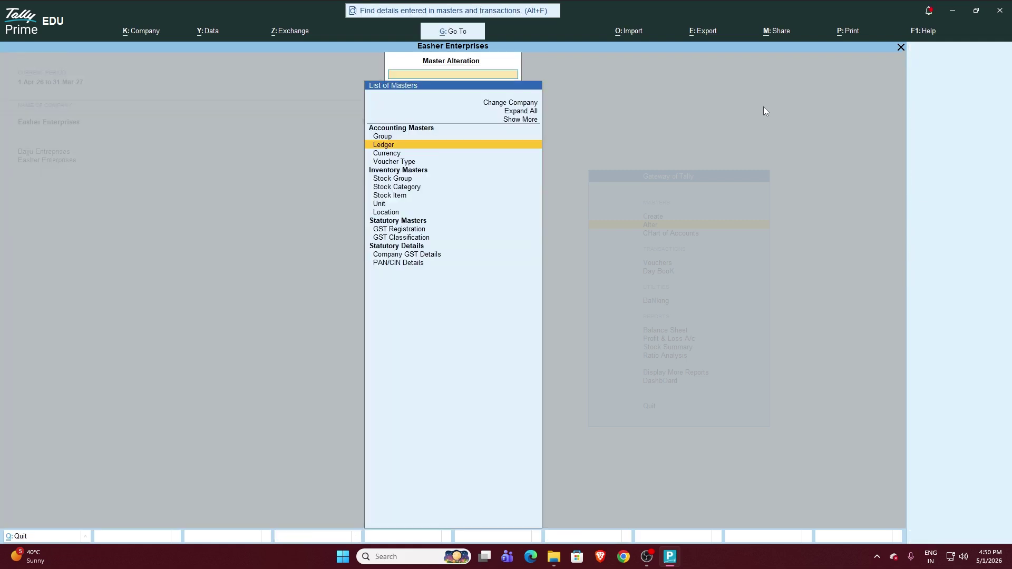
key("Escape")
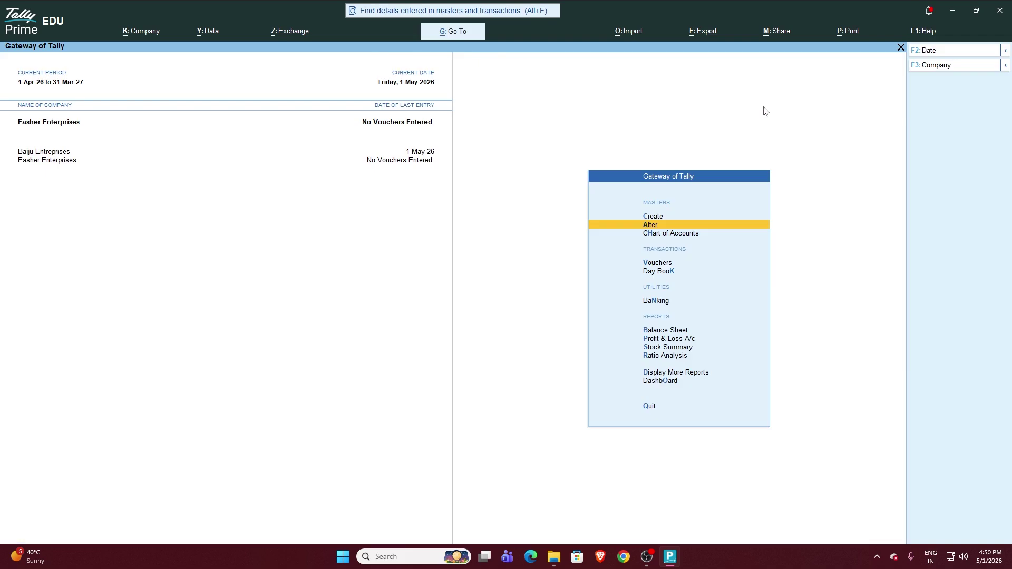